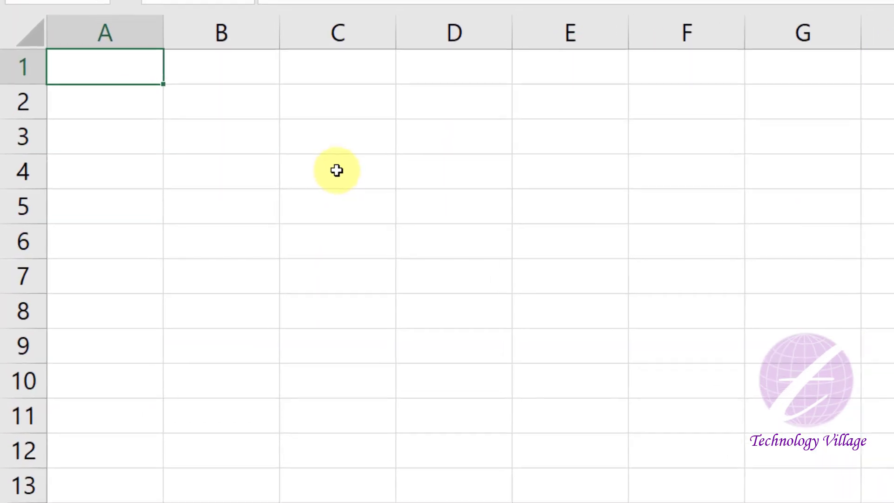
left_click(187, 207)
type("=")
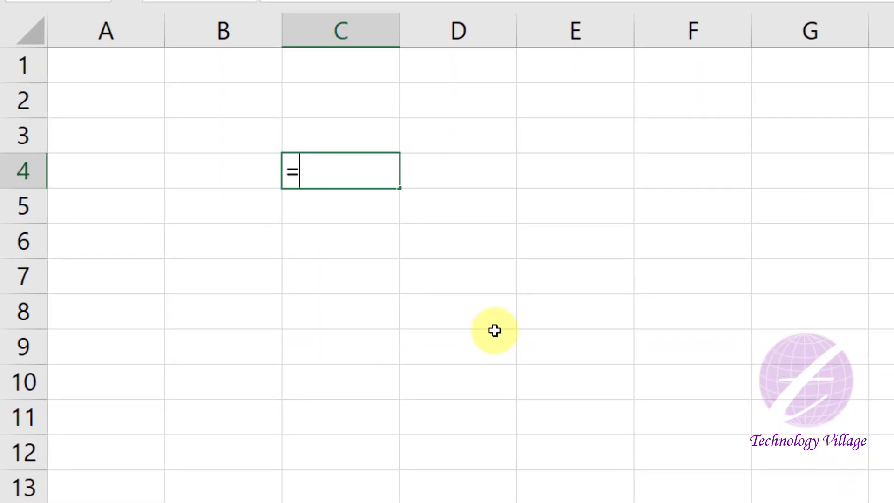
type("if(")
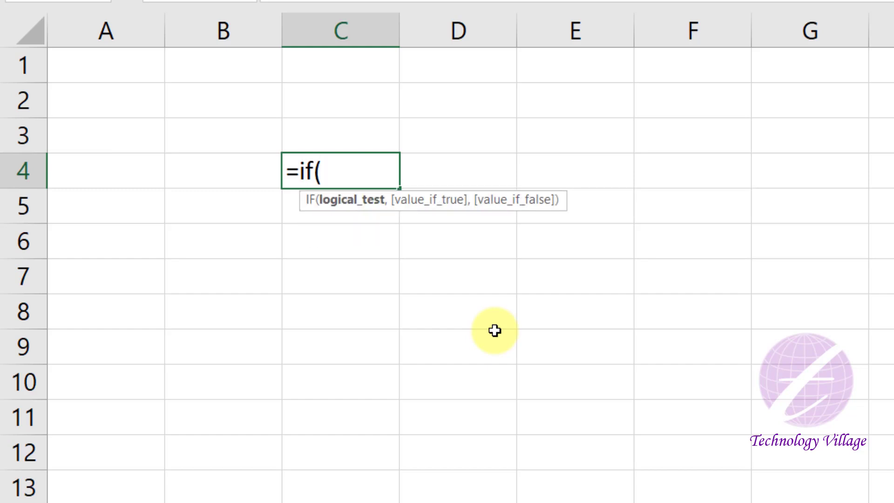
type(")")
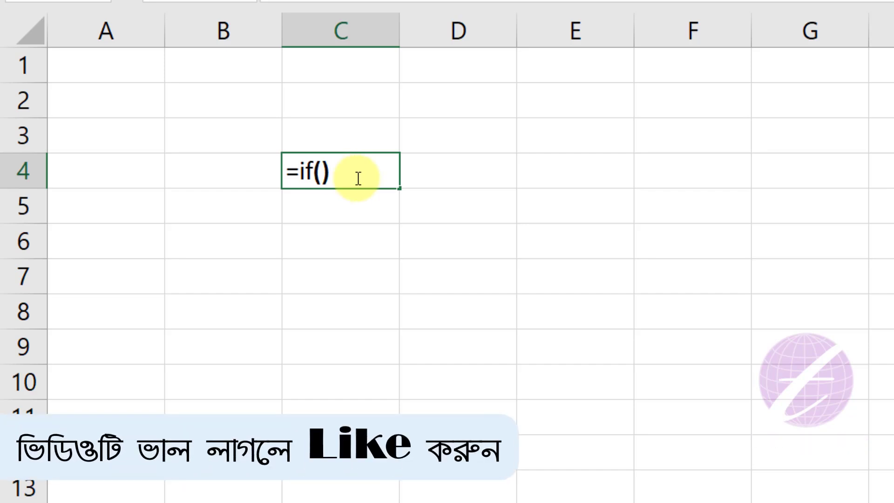
key("BackSpace")
key("BackSpace")
key("BackSpace")
key("BackSpace")
key("BackSpace")
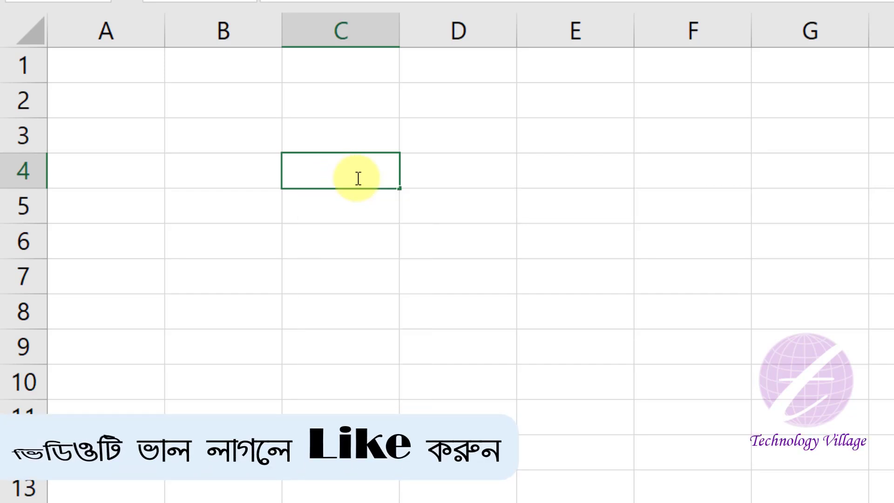
Enter the formula =IF(0,"True","False") in cell C4.
type("=if")
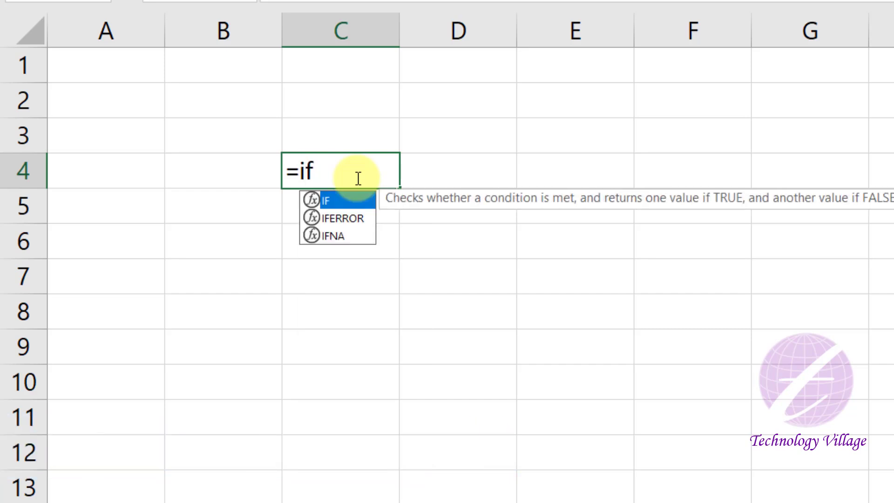
type("(")
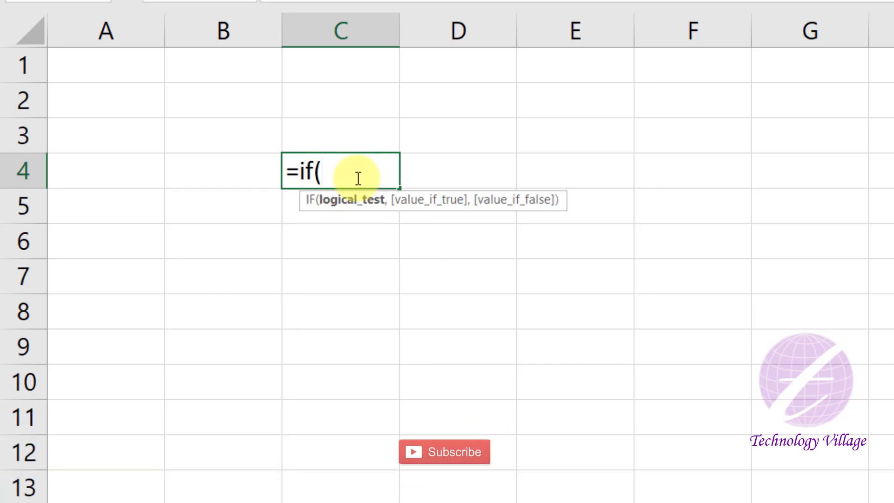
type("0")
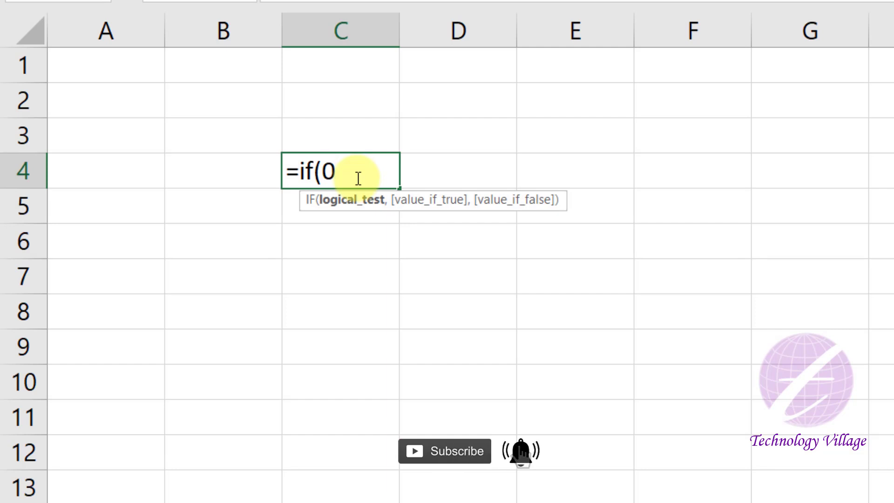
type(",")
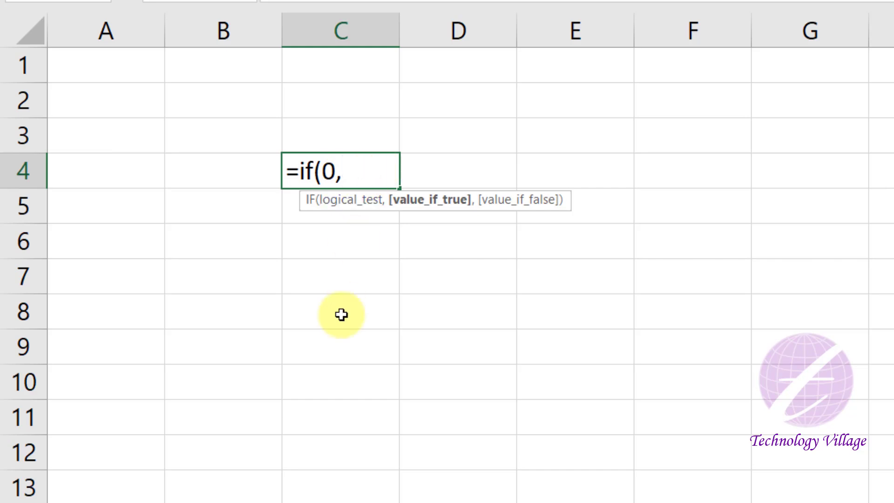
type("\"True")
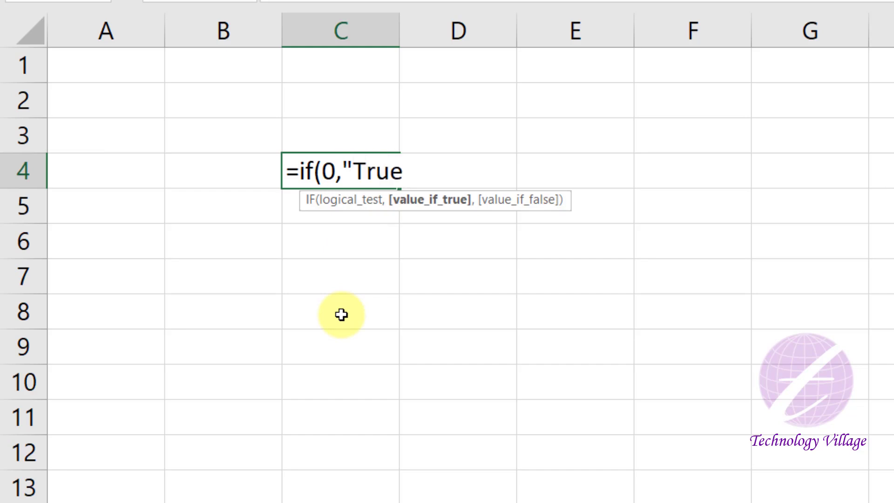
type("\",\"")
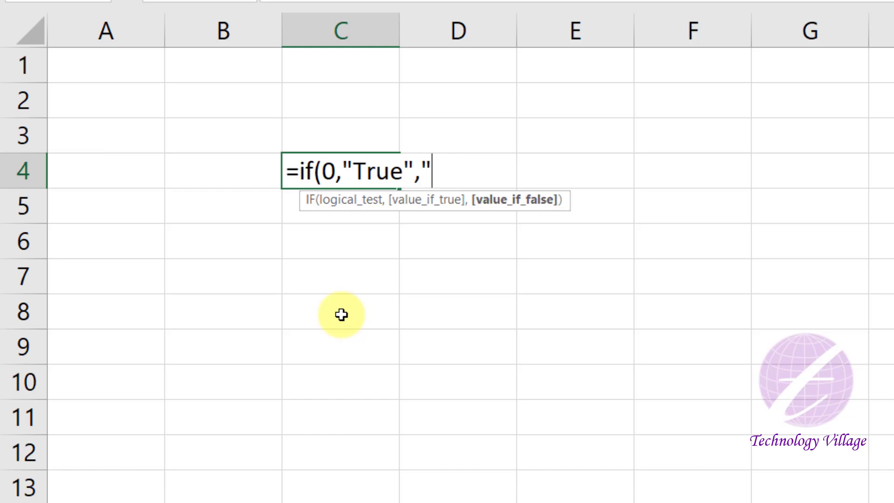
type("Fals")
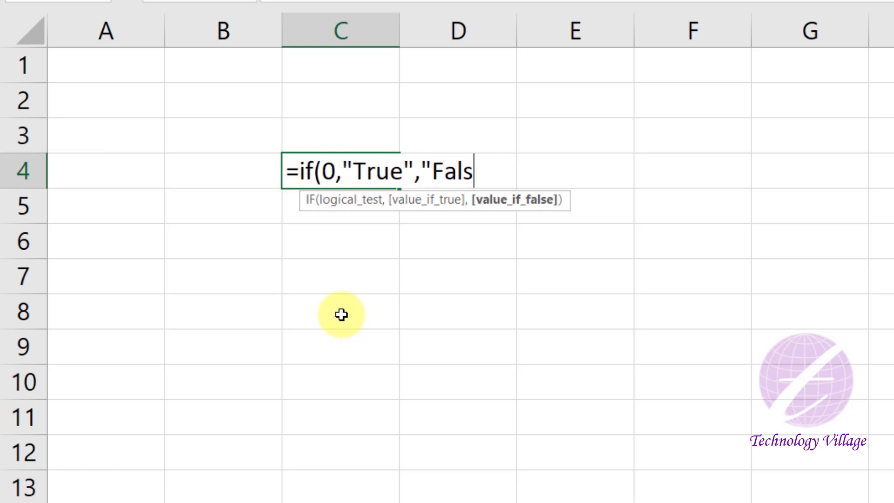
type("e\")")
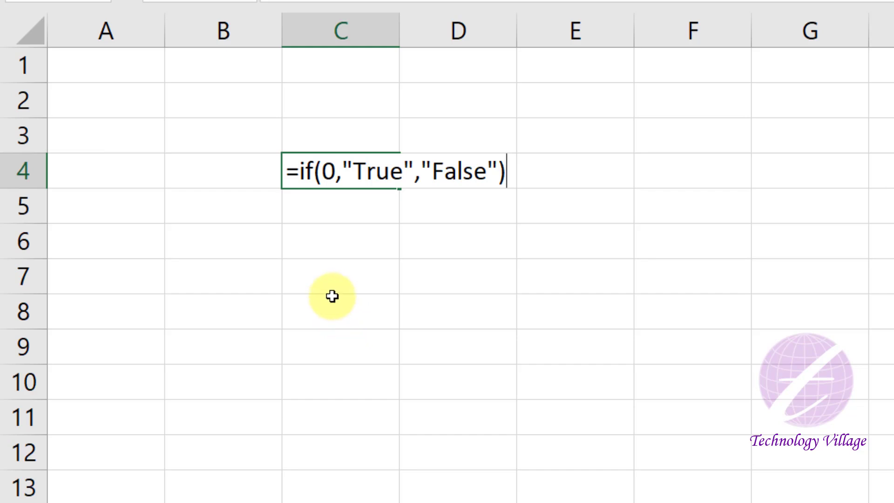
key("Return")
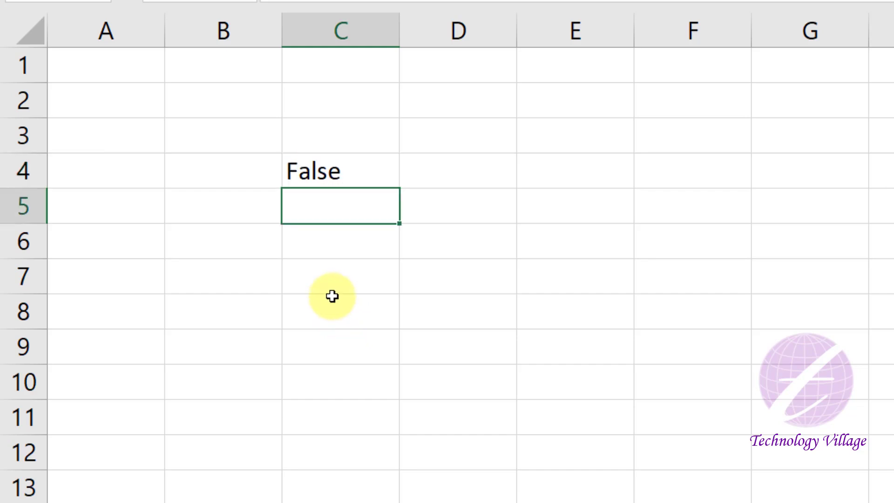
Change the logical test of the IF formula in cell C4 to 1.
left_click(337, 175)
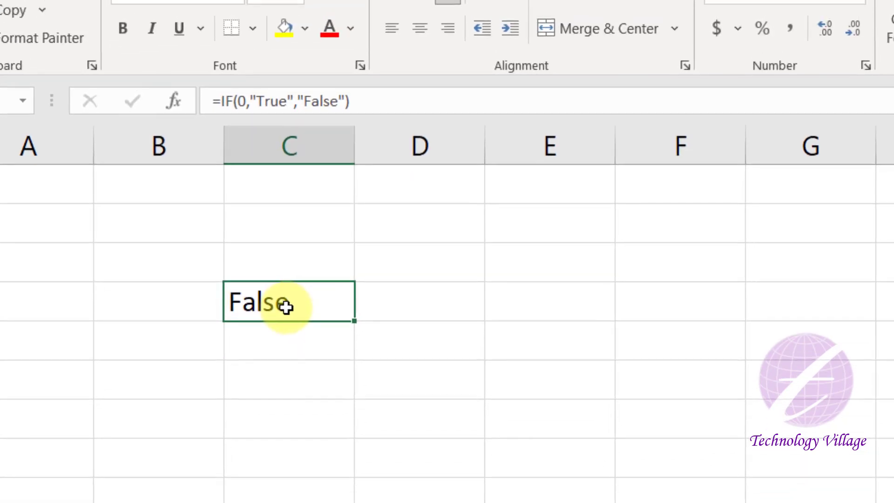
double_click(246, 101)
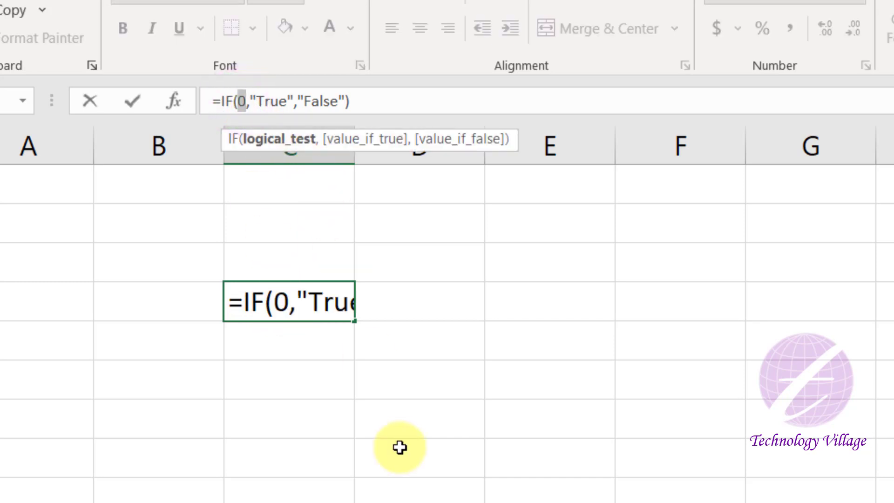
type("1")
key("Return")
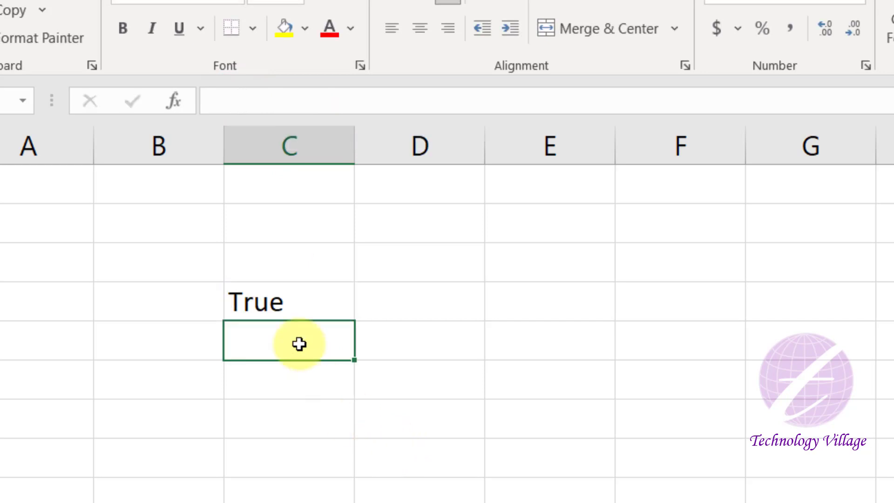
Clear the formula from cell C4 and enter 5 in cell C2.
left_click(280, 303)
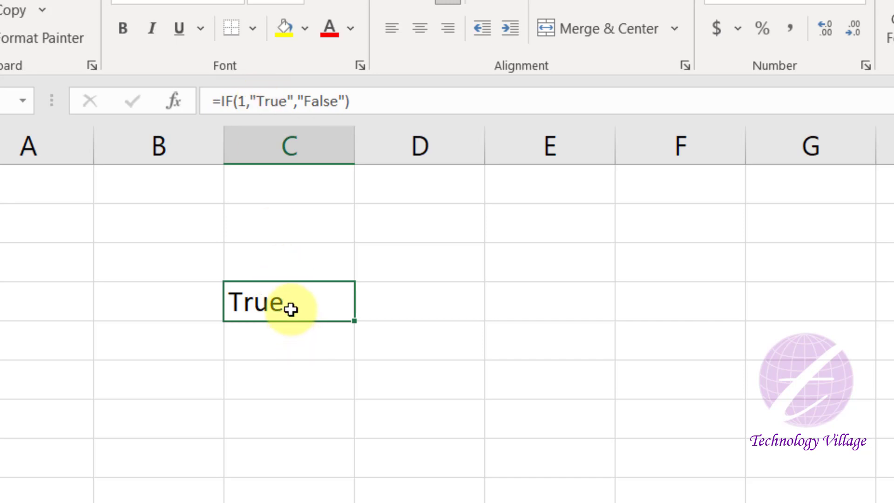
key("Delete")
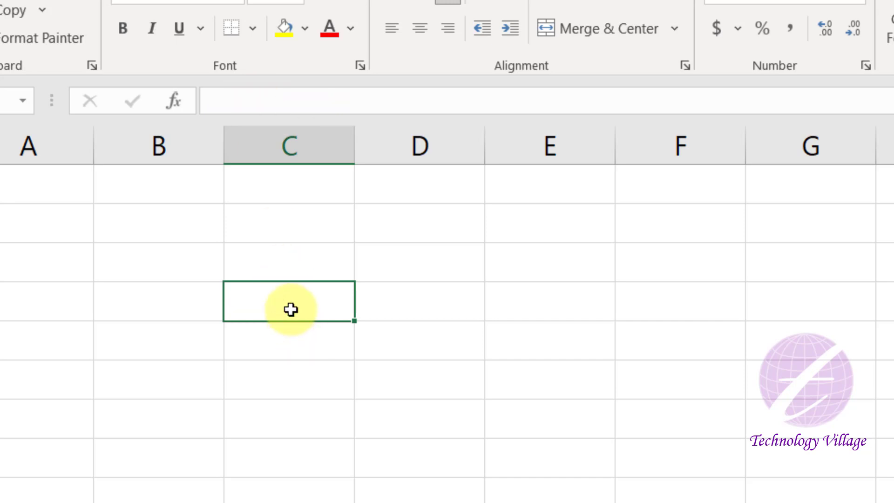
left_click(258, 224)
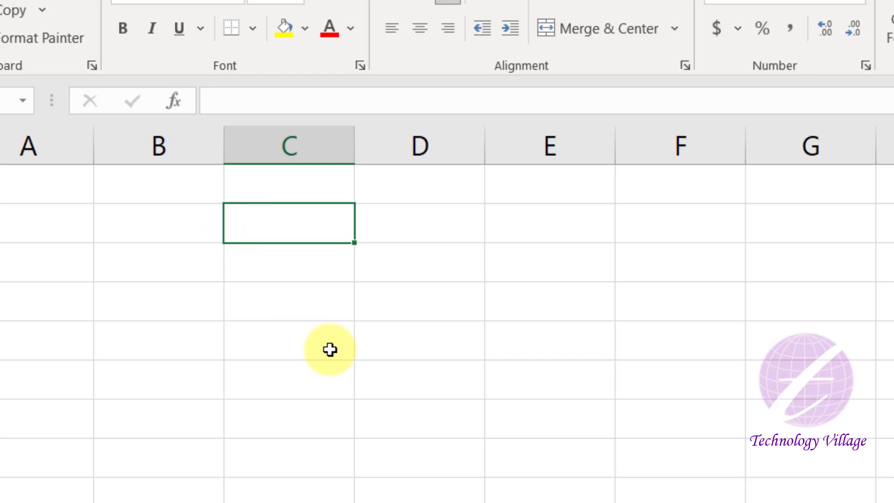
key("F2")
type("5")
Enter the formula =IF(C2=5,"ok","not ok") in cell C5.
left_click(289, 336)
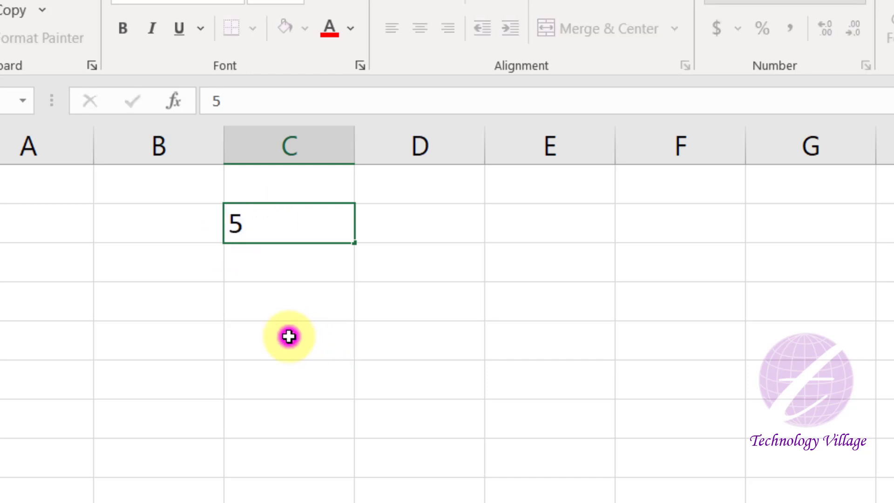
type("=if(")
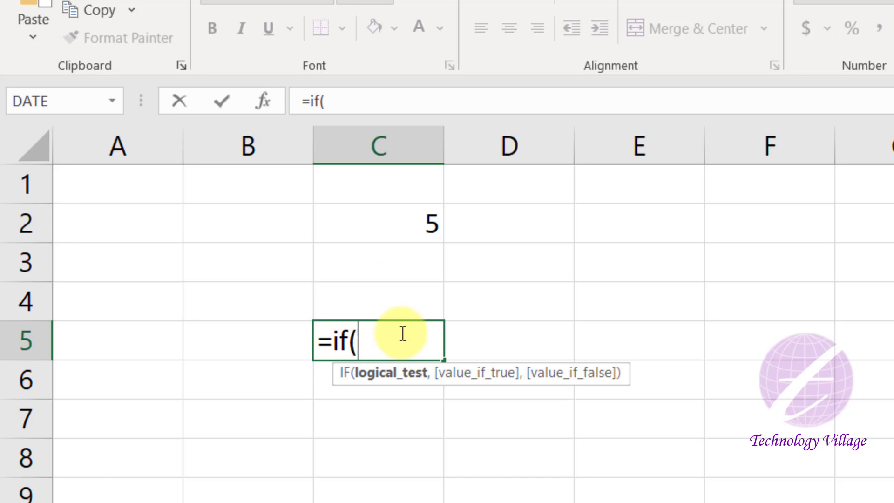
type("c2")
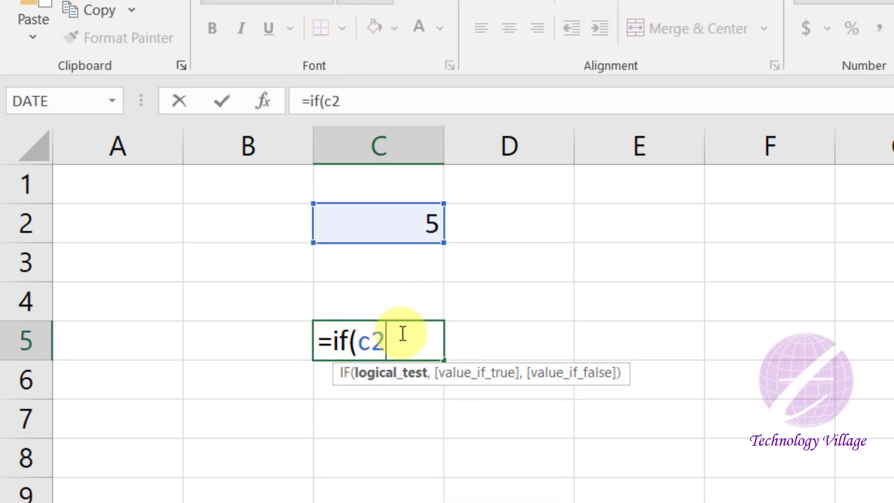
type("=5")
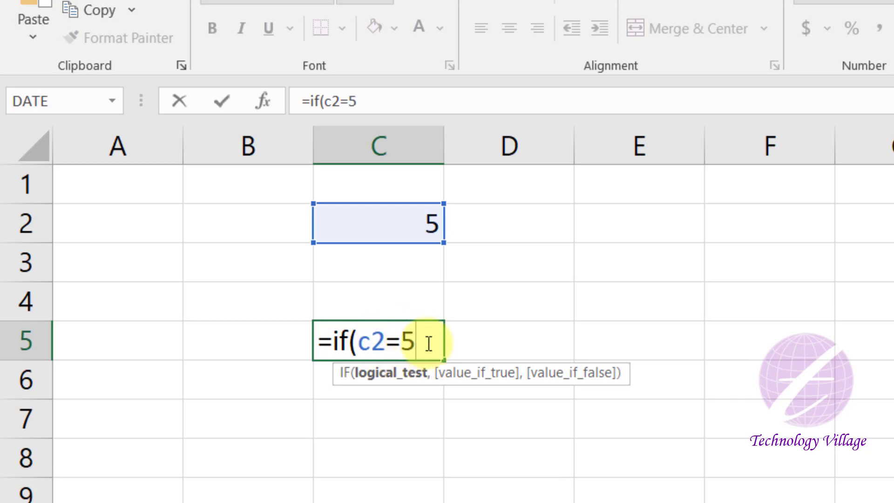
type(",\"")
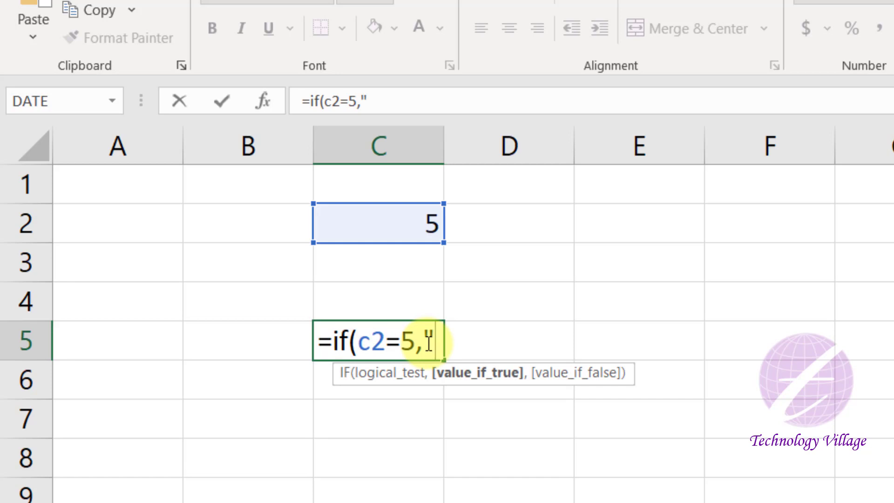
type("ok\",")
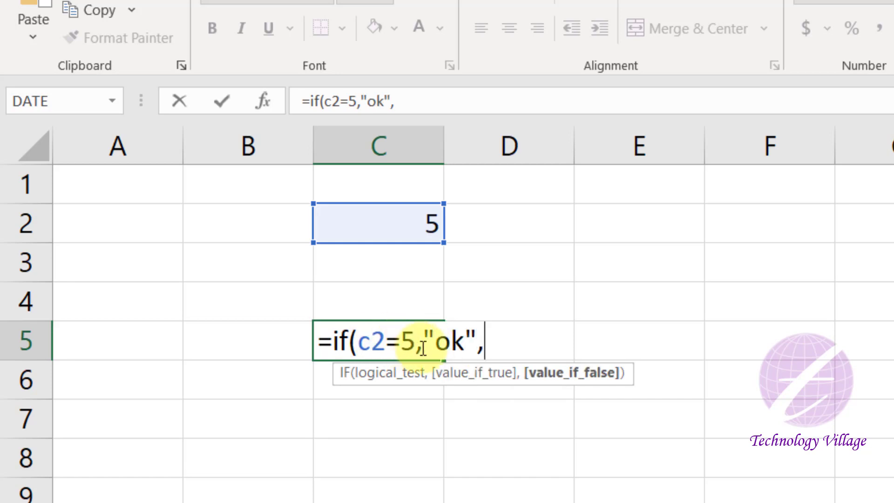
type("\"")
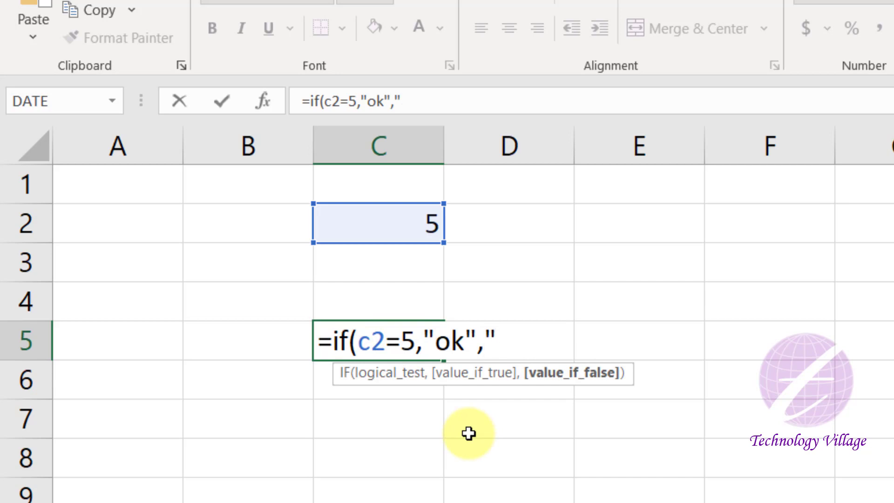
type("not ok")
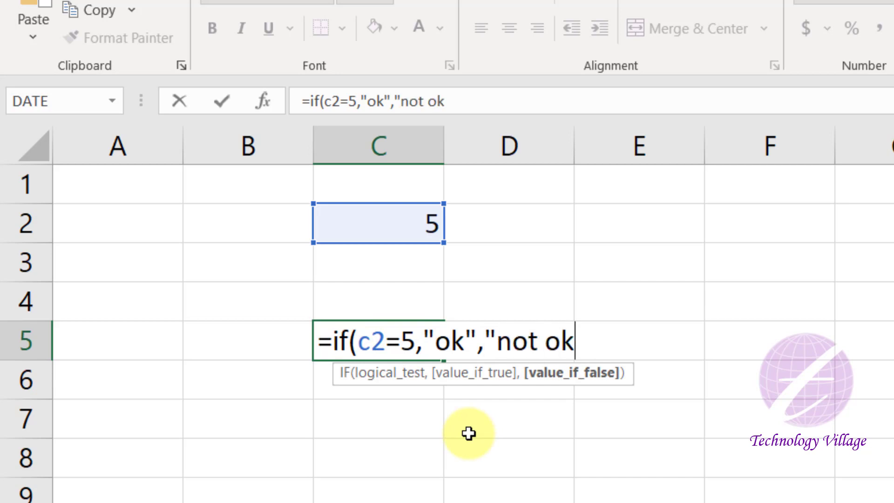
type("\")")
key("Return")
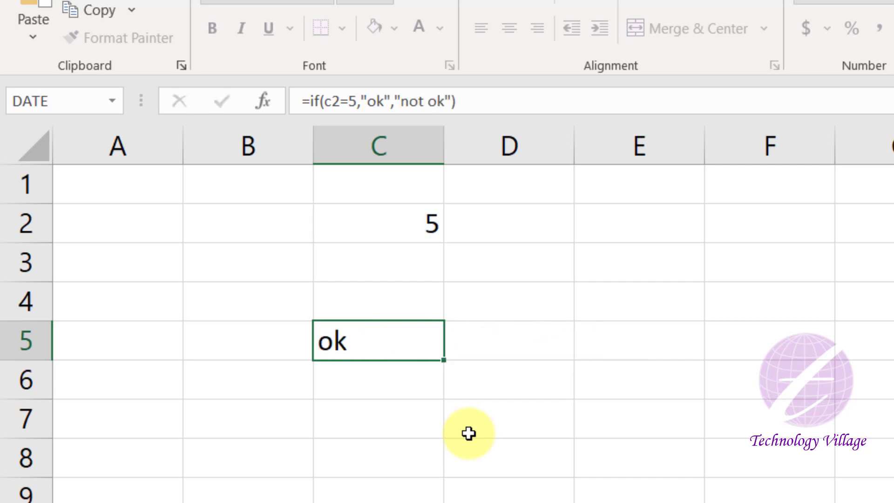
Review the IF formula in C5 and the cell it tests, and set C2 to 4.
left_click(396, 341)
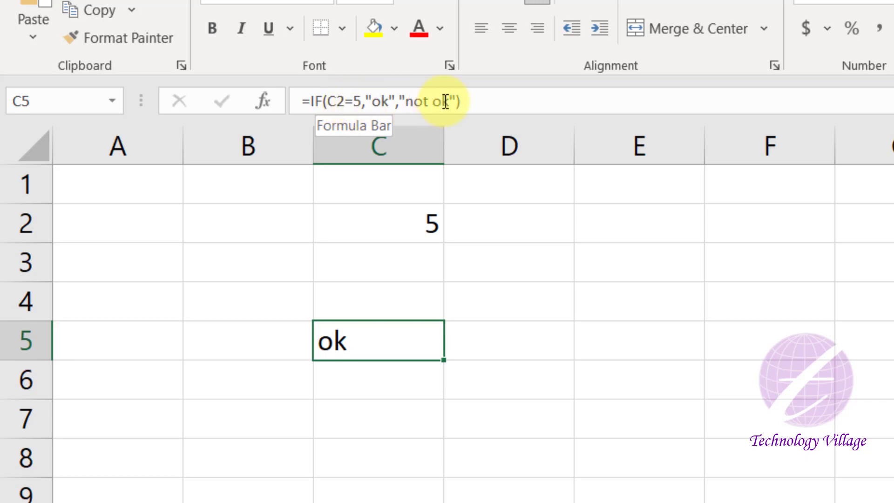
left_click(406, 220)
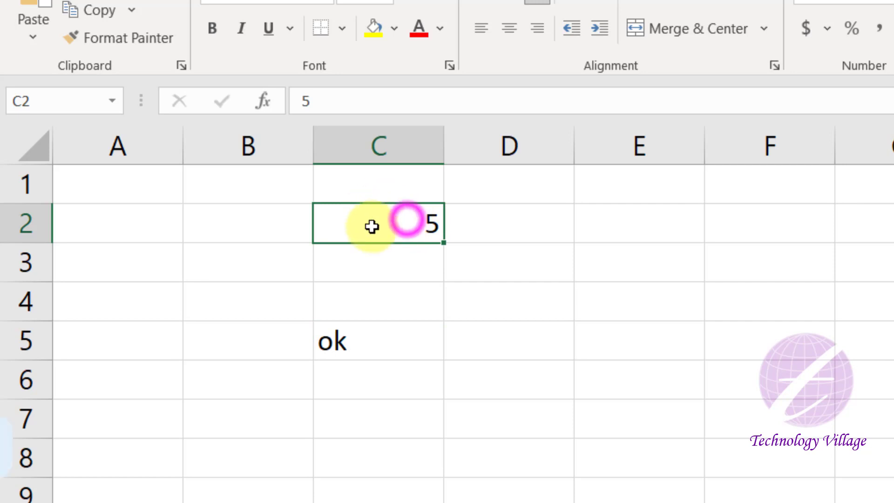
left_click(342, 342)
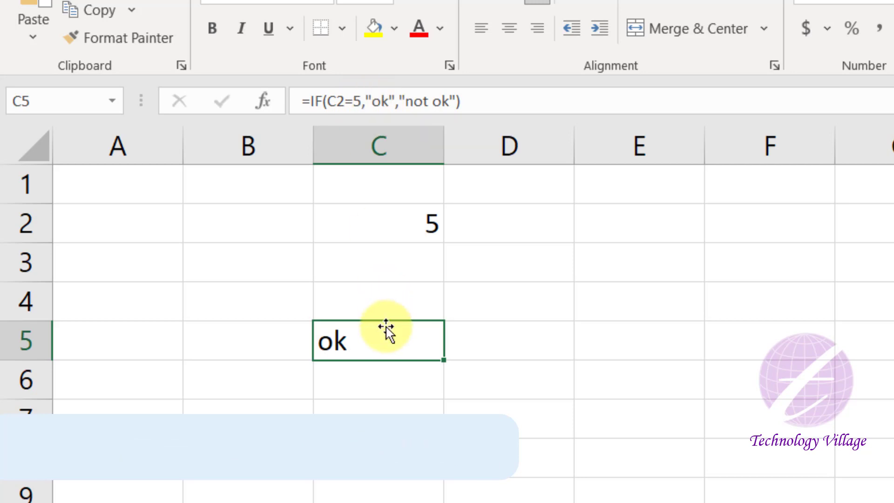
left_click(419, 226)
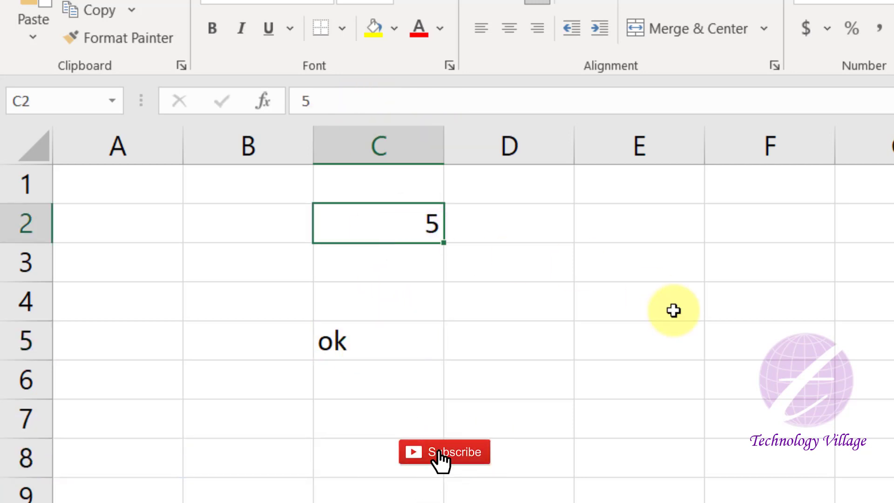
type("4")
key("Return")
Clear the IF formula from cell C5 and set cell C2 to 20.
left_click(409, 346)
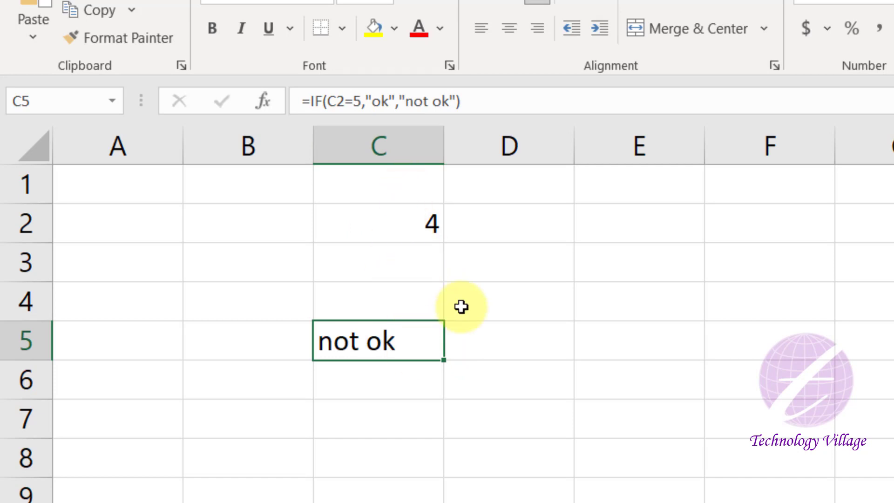
key("Delete")
left_click(418, 233)
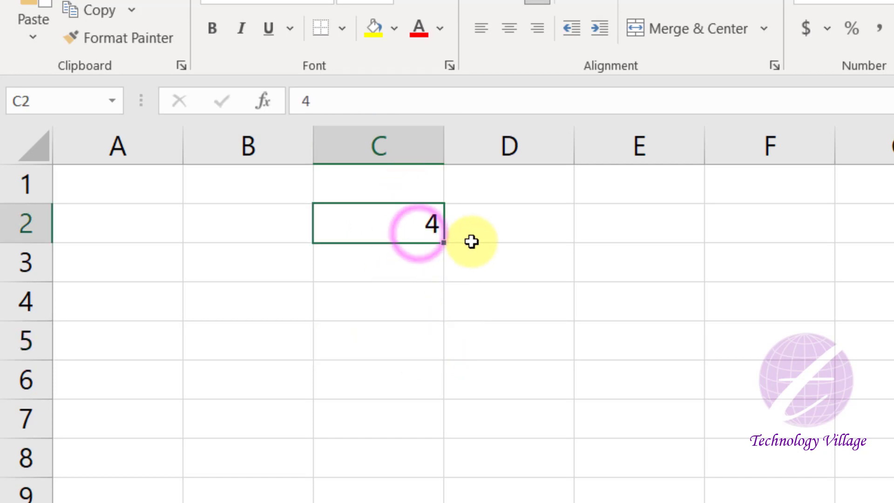
type("20")
key("Return")
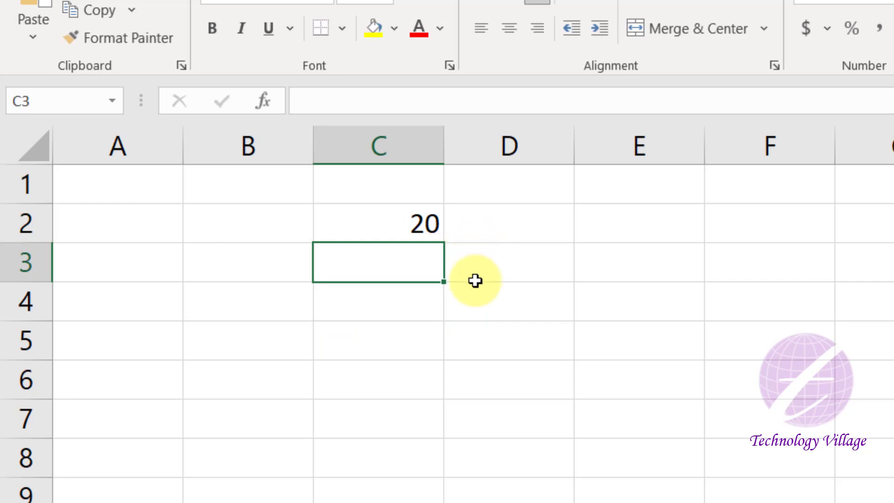
Enter the formula =IF(C2>10,"Big","Small") in cell C5.
double_click(392, 345)
type("=if(")
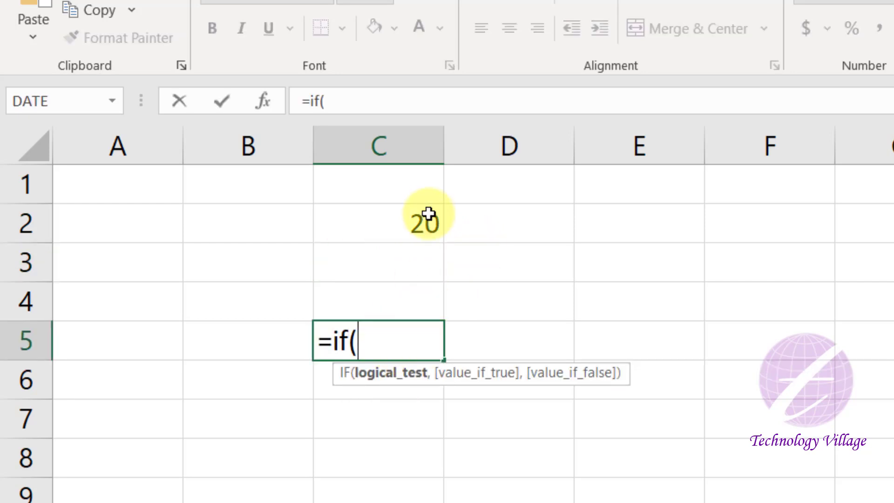
type("c2")
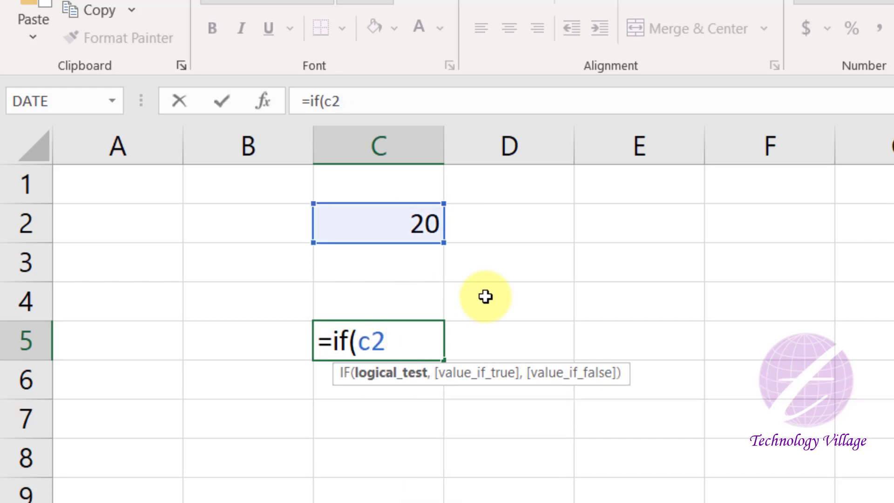
type(">10")
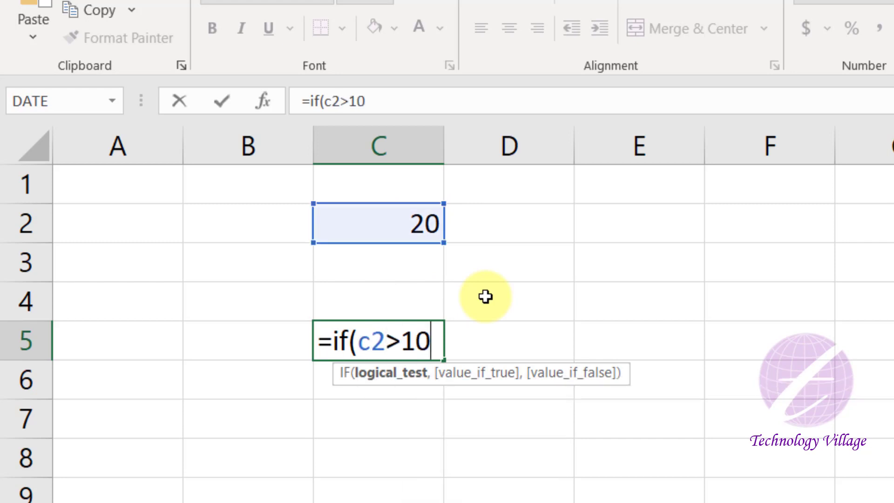
type(",\"B")
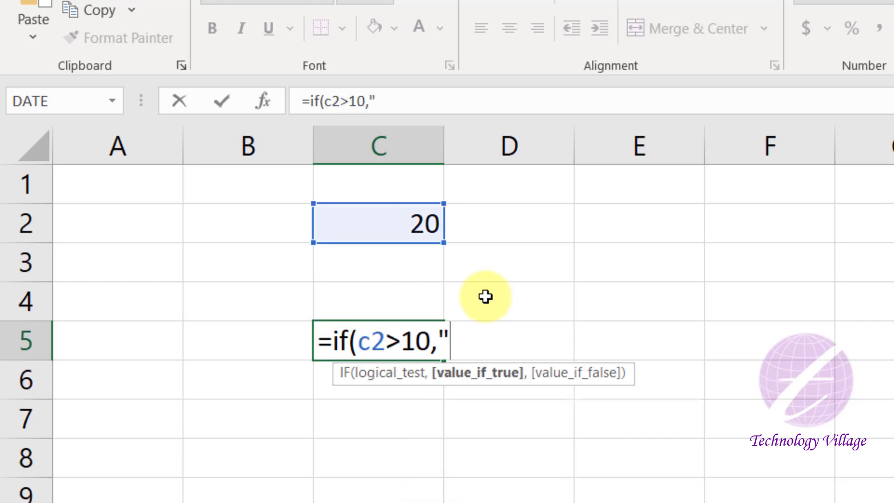
type("ig\",")
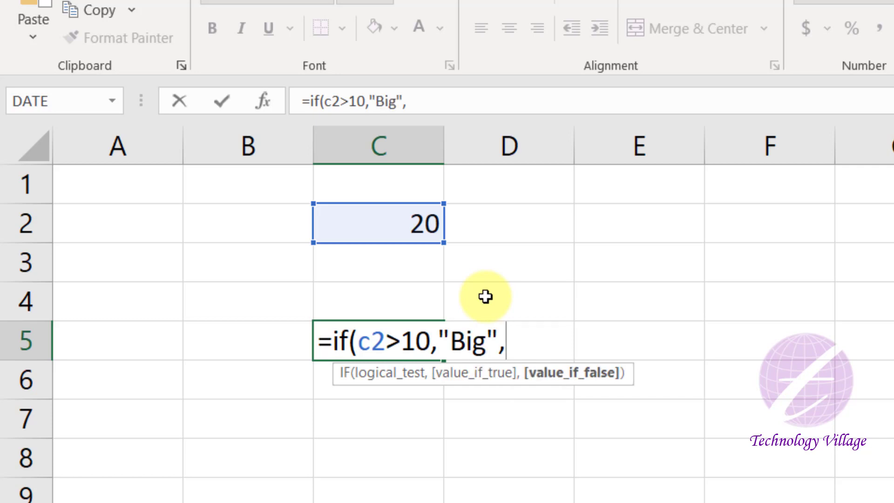
type("\"Small")
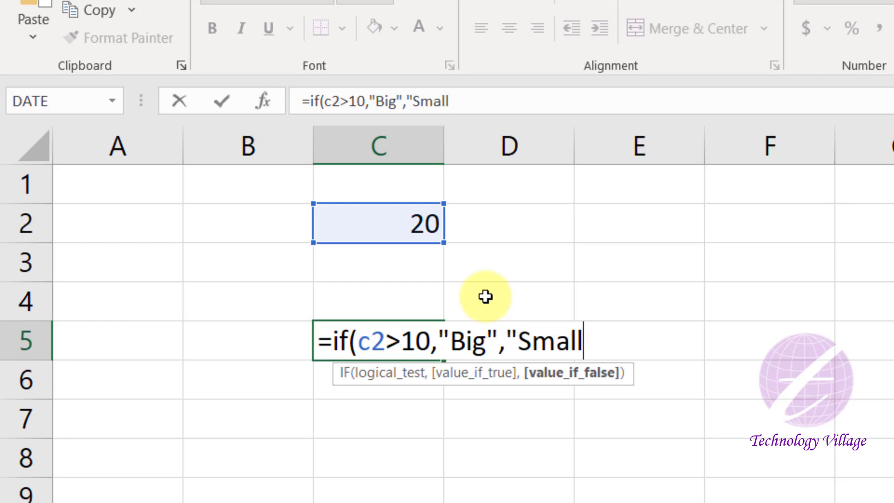
type("\")")
key("Return")
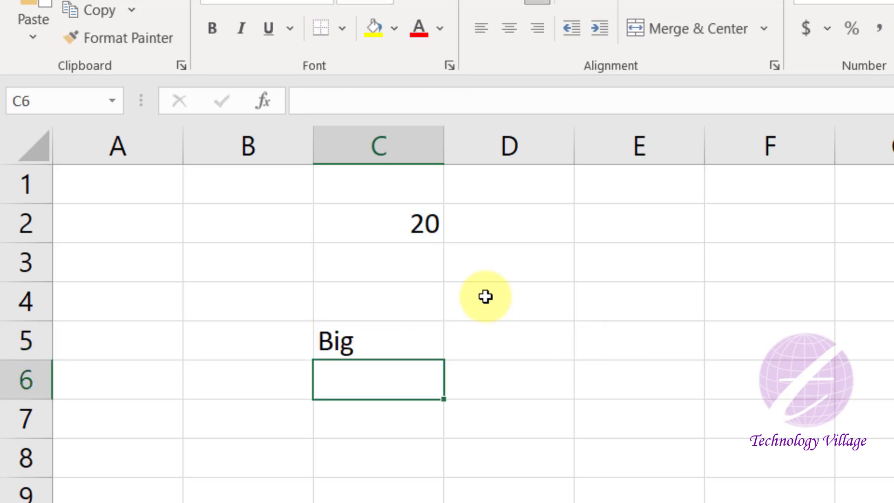
Review the IF formula in C5 and set cell C2 to 5.
left_click(390, 341)
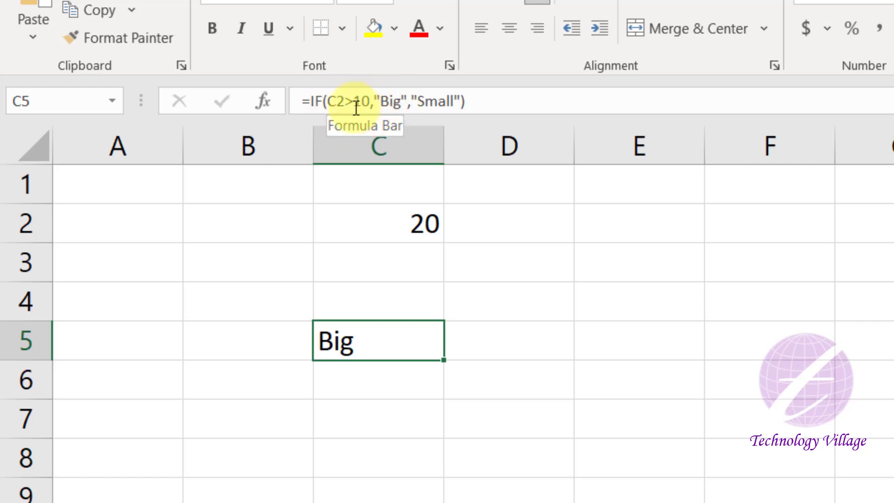
left_click(413, 225)
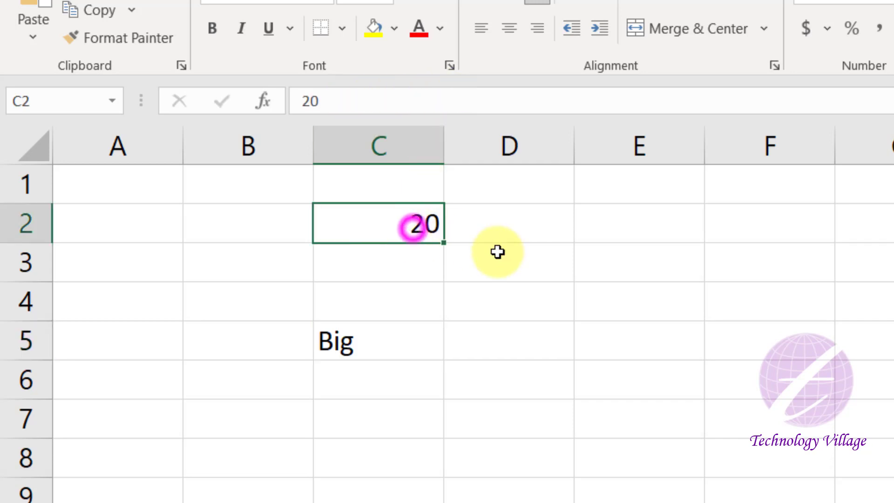
type("5")
key("Return")
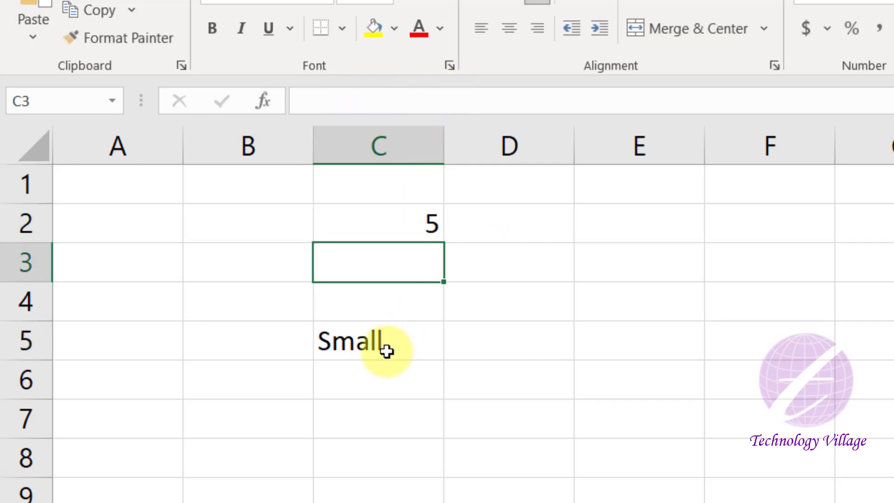
Change the logical test of the IF formula in C5 to C2<10.
left_click(386, 348)
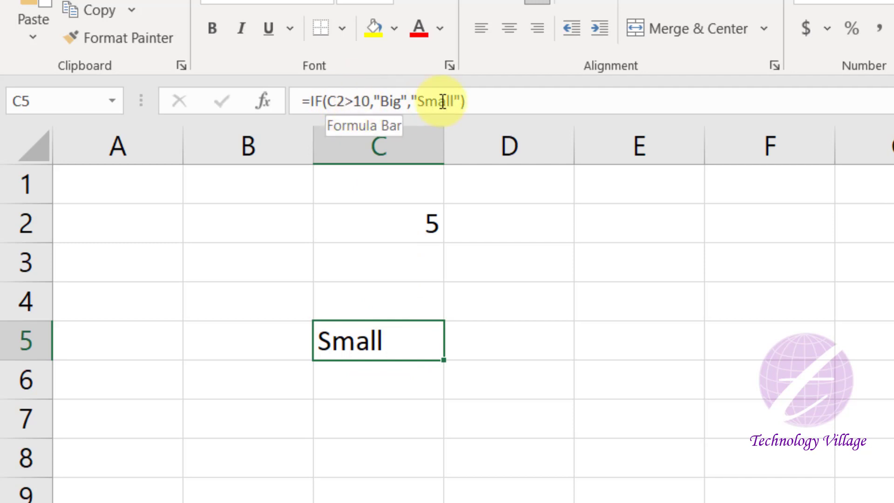
left_click(356, 101)
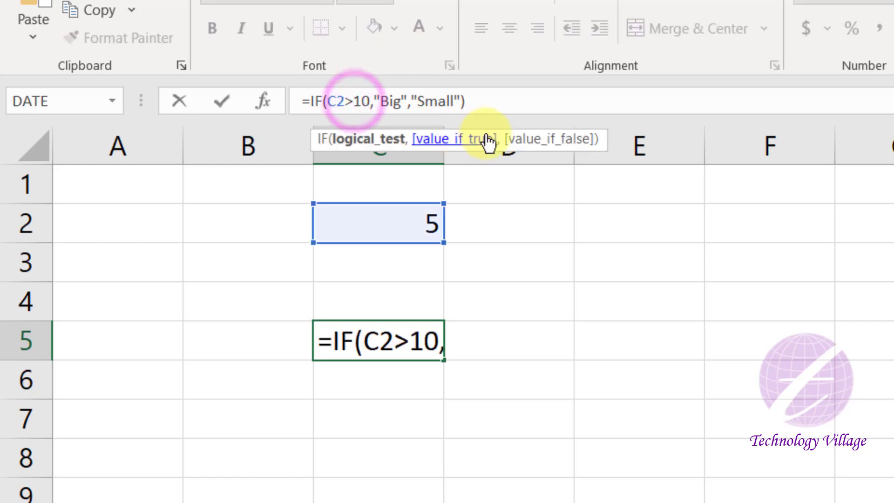
key("BackSpace")
type("<")
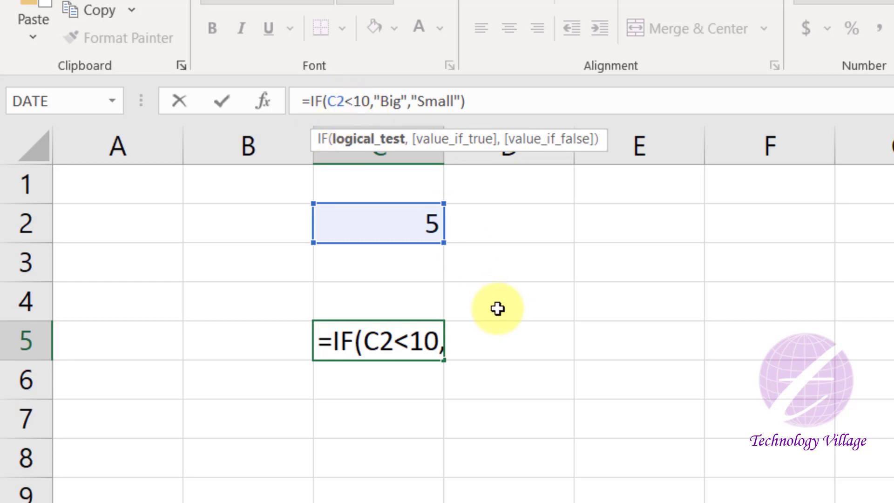
Swap the results in the C5 formula so that true returns "Small" and false returns "Big".
double_click(384, 99)
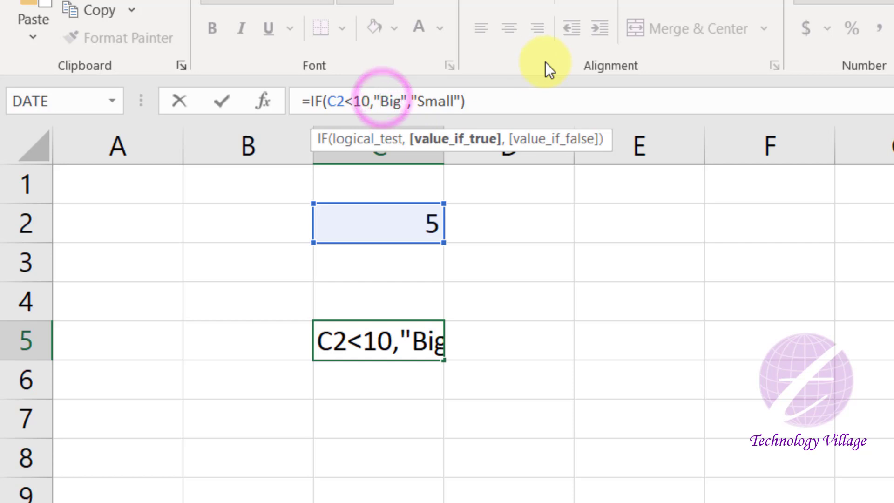
type("Small")
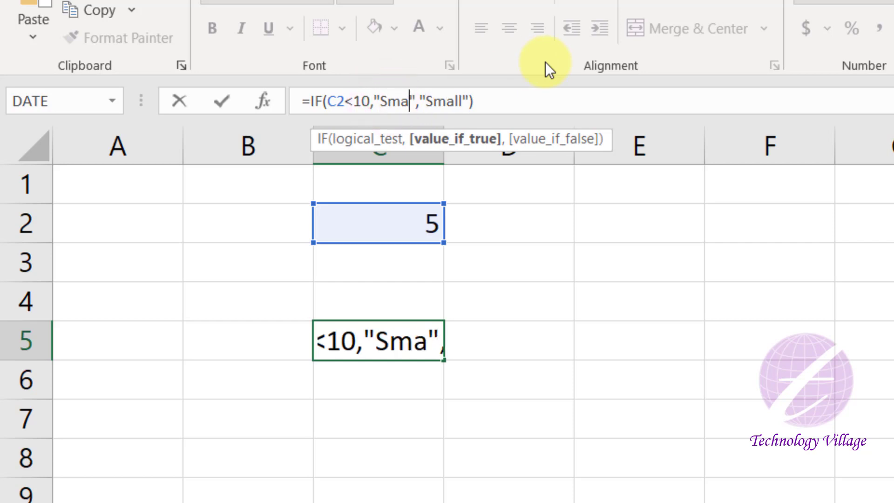
key("Right")
key("Right")
key("Right")
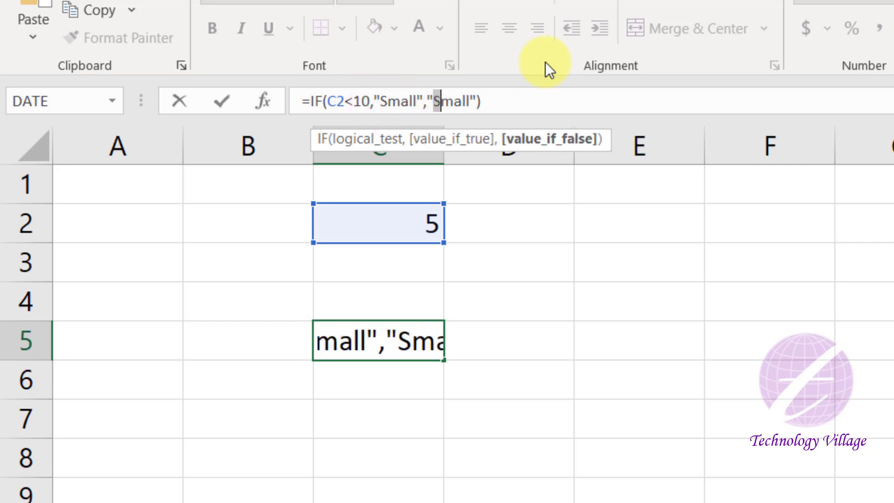
key("shift+Right")
key("shift+Right")
key("shift+Right")
key("shift+Right")
key("shift+Right")
type("Big")
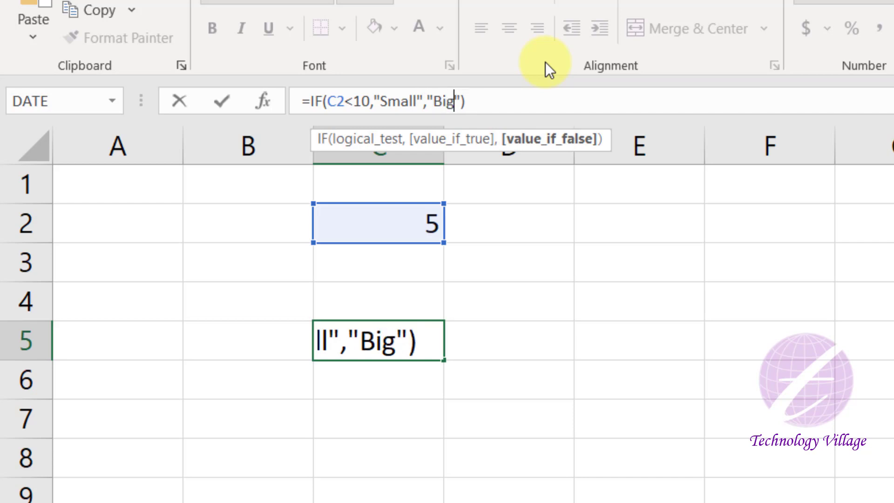
key("Return")
Review the tested value and the IF formula in C5, and set cell C2 to 20.
left_click(405, 221)
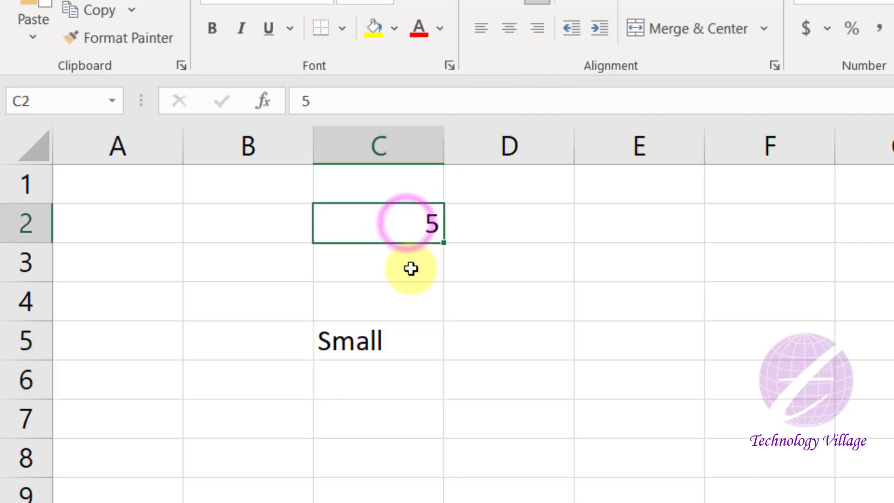
left_click(393, 341)
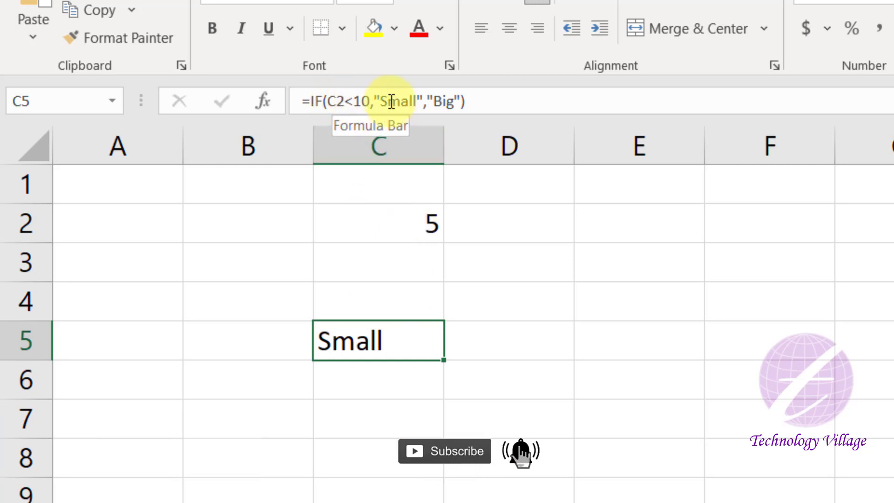
left_click(418, 227)
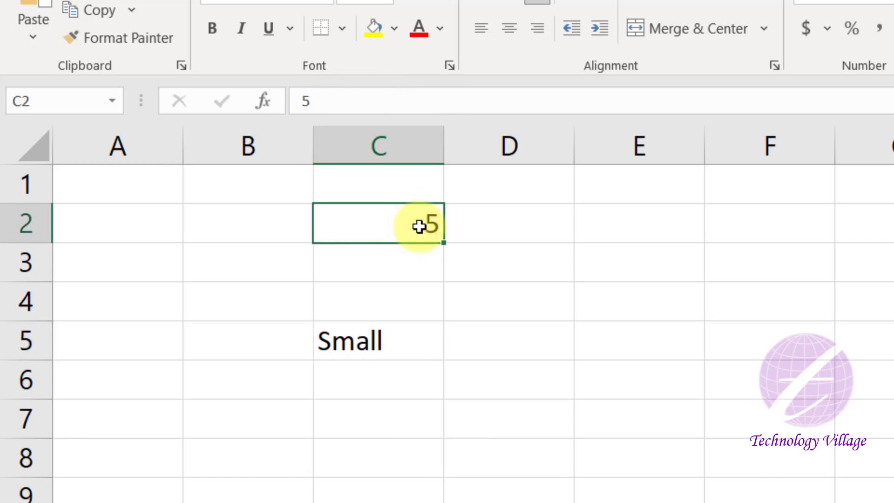
type("20")
key("Return")
Review the false result in the C5 formula and change its logical test to C2<=10.
left_click(371, 341)
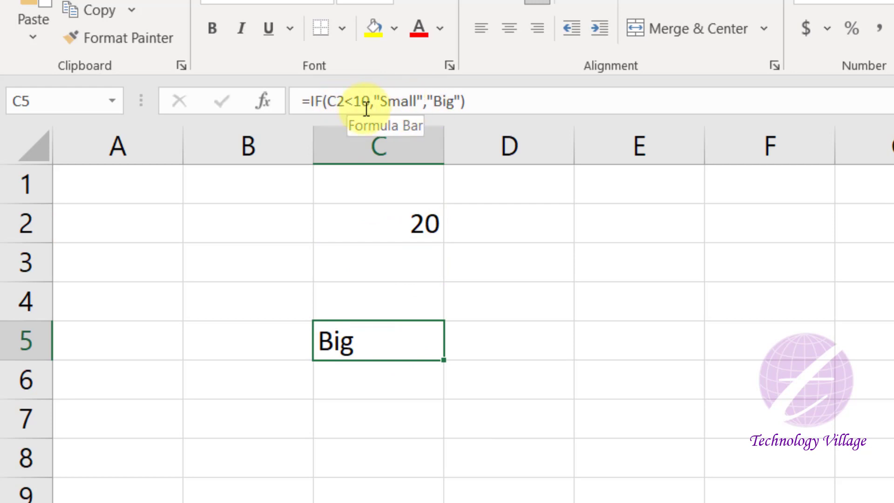
double_click(445, 101)
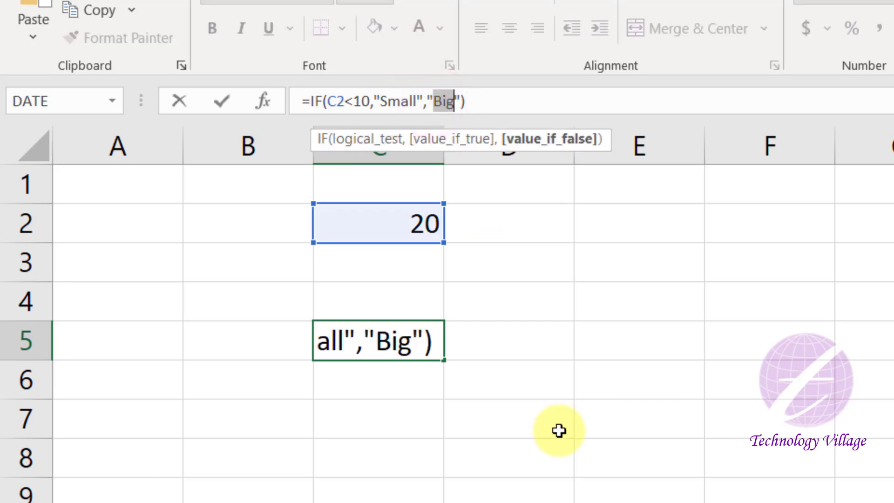
left_click(355, 99)
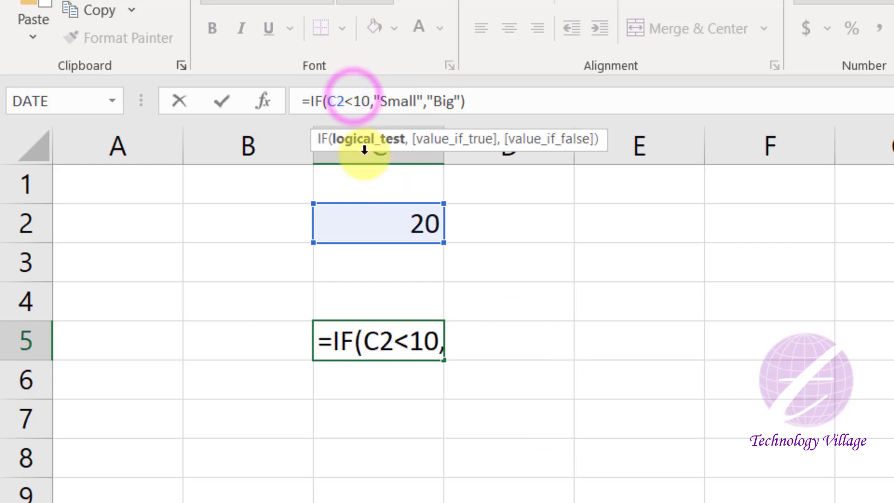
type("=")
key("Return")
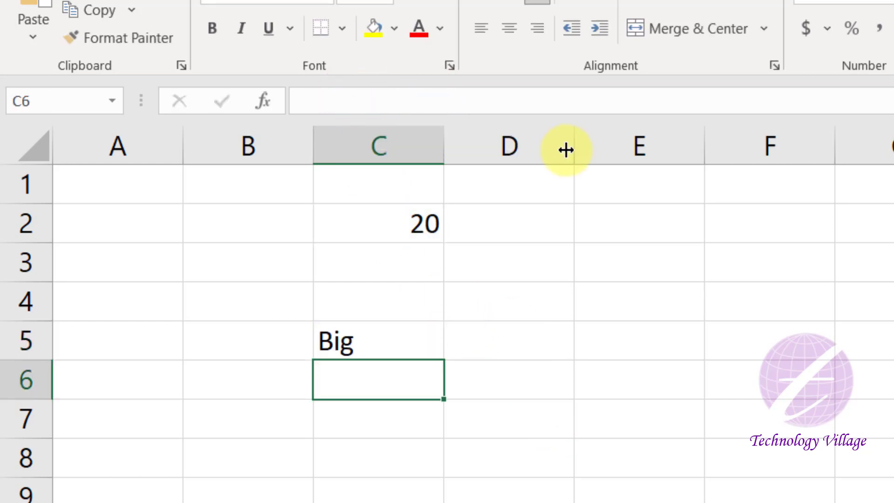
Check the revised IF formula in C5 and set cell C2 to 10.
left_click(370, 342)
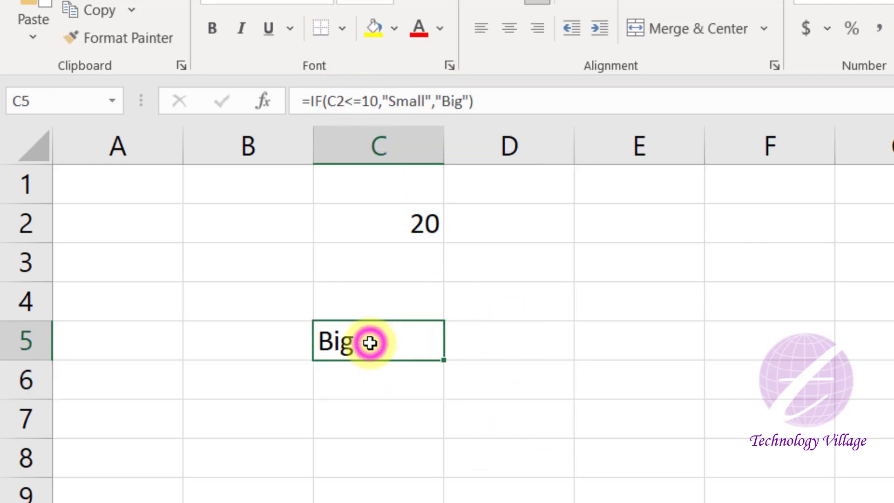
left_click(420, 225)
type("10")
key("Return")
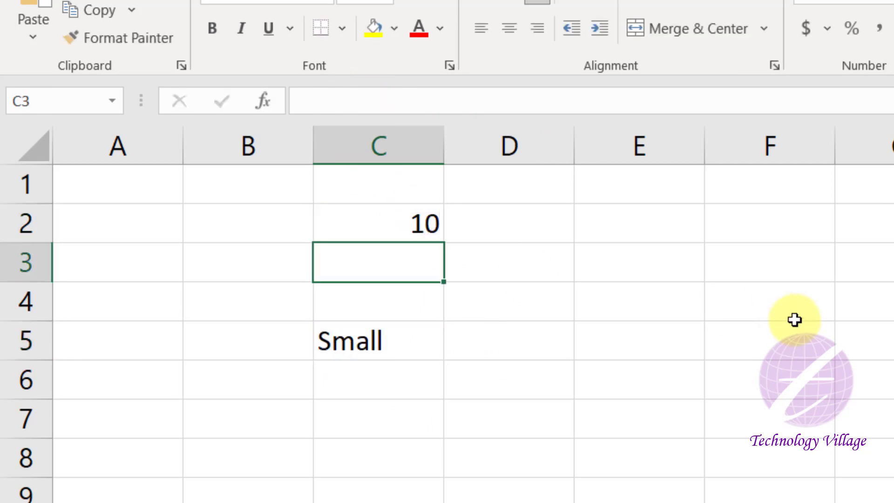
Remove the equals sign from the C5 formula's logical test so that it reads C2<10.
left_click(410, 226)
left_click(389, 343)
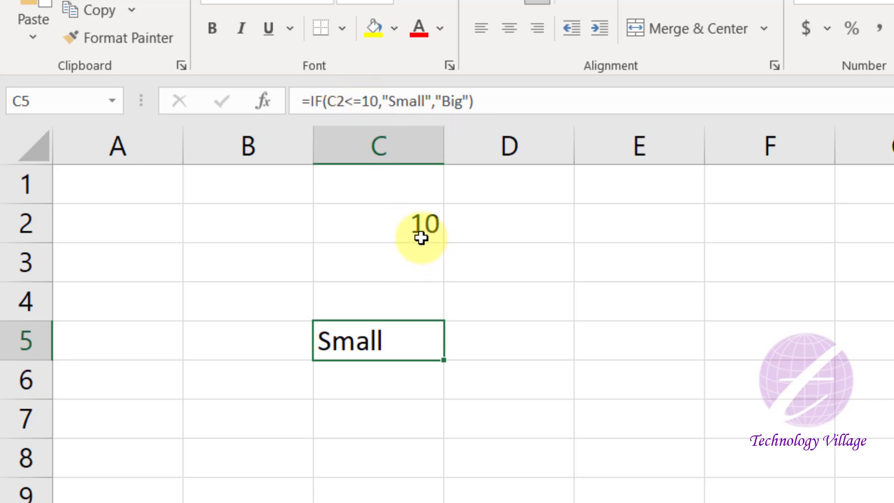
left_click(361, 98)
key("BackSpace")
key("Return")
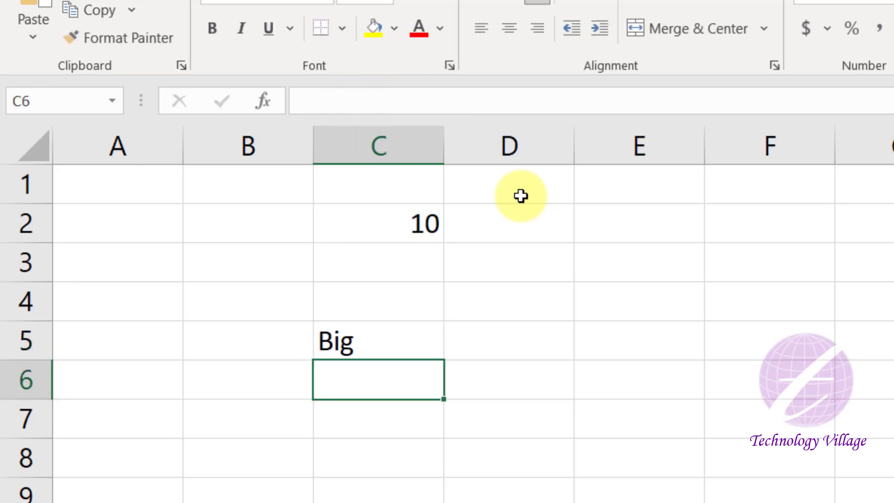
Clear cell C5 and begin a new IF formula there that tests C2>20 and returns "Big" when true.
left_click(376, 347)
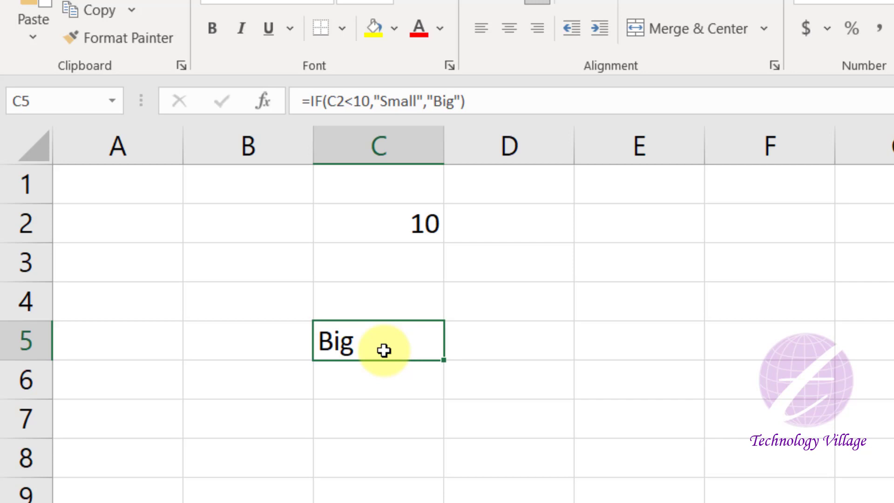
key("Delete")
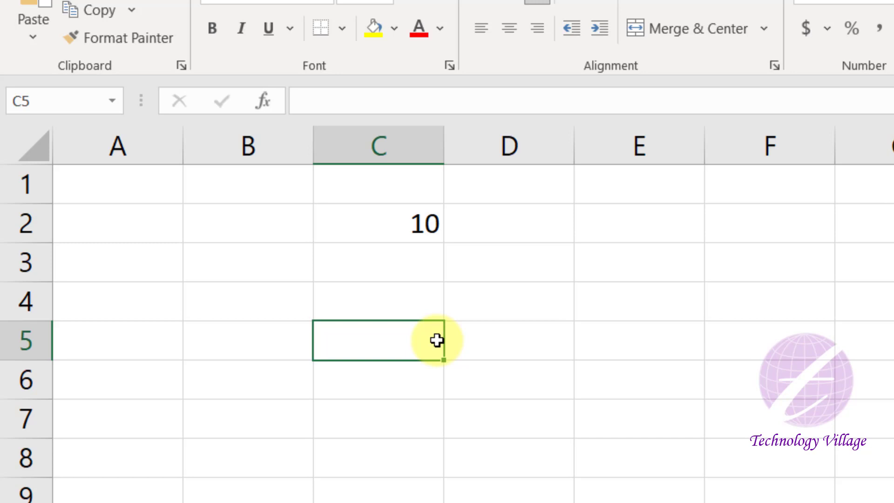
type("=")
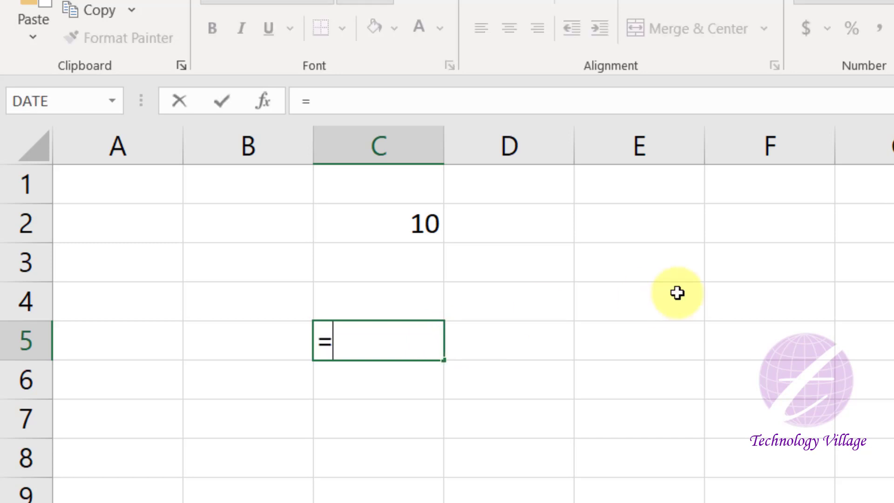
type("if(")
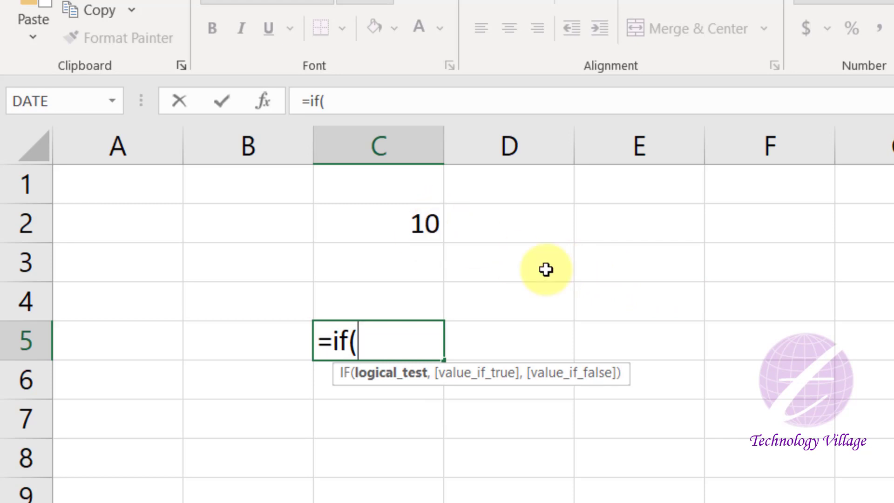
type("c2")
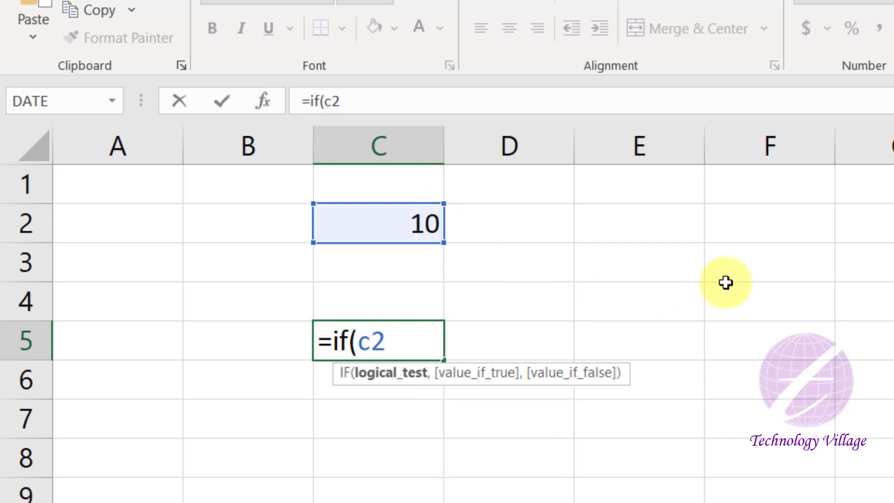
type(">20")
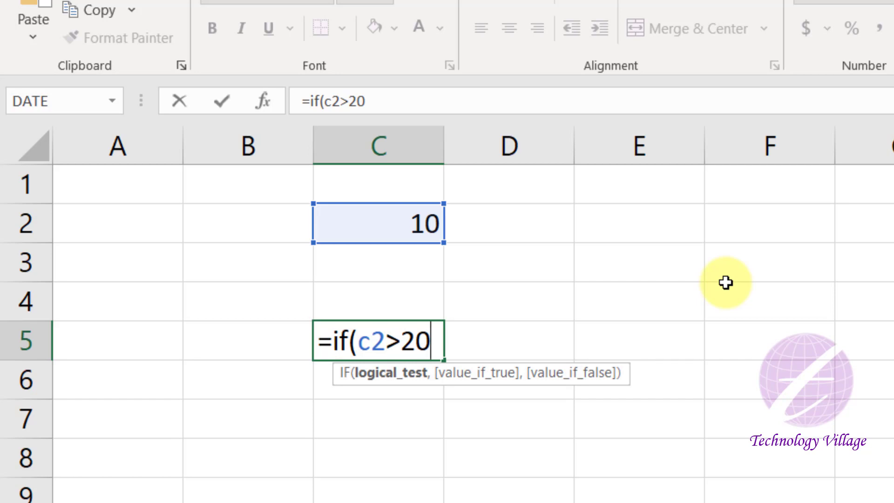
type(",\"")
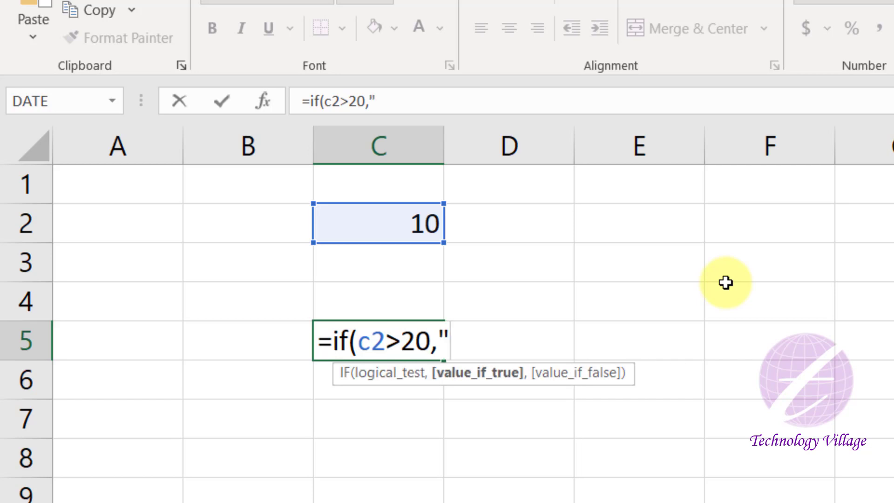
type("Big")
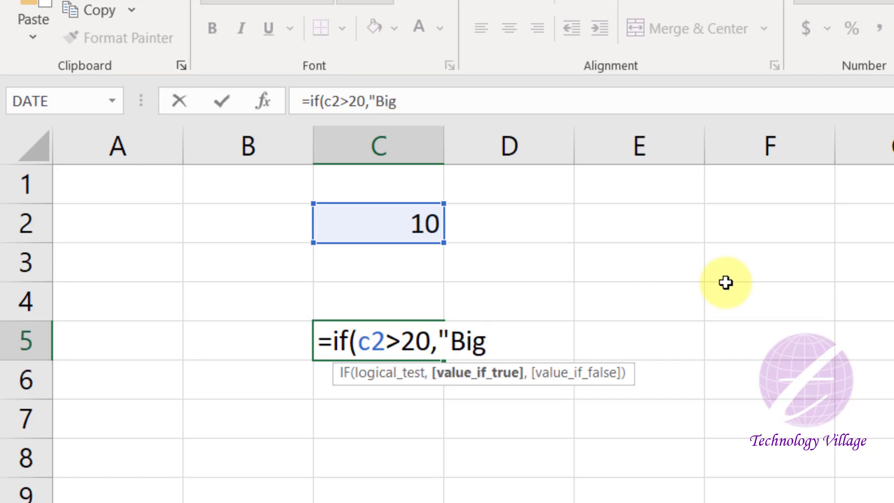
type("\",")
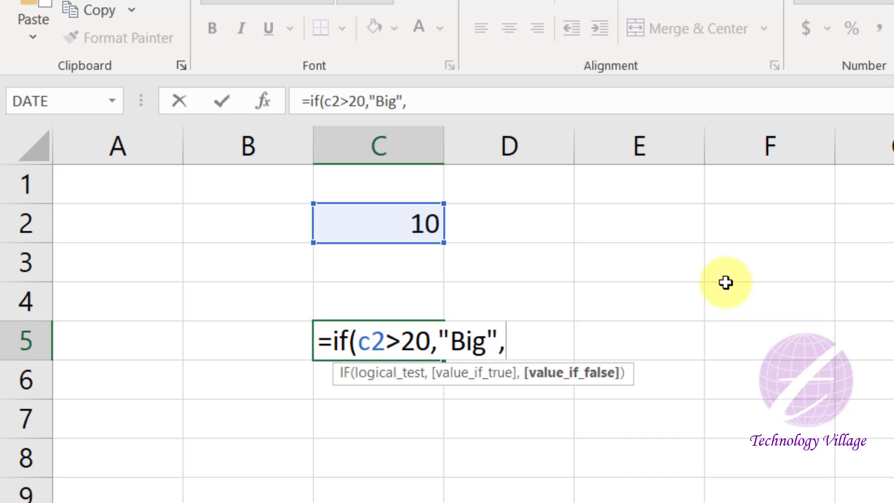
Complete the C5 formula with a nested IF as its false value, testing C2<20 to return "Small", otherwise "Equal".
type("if")
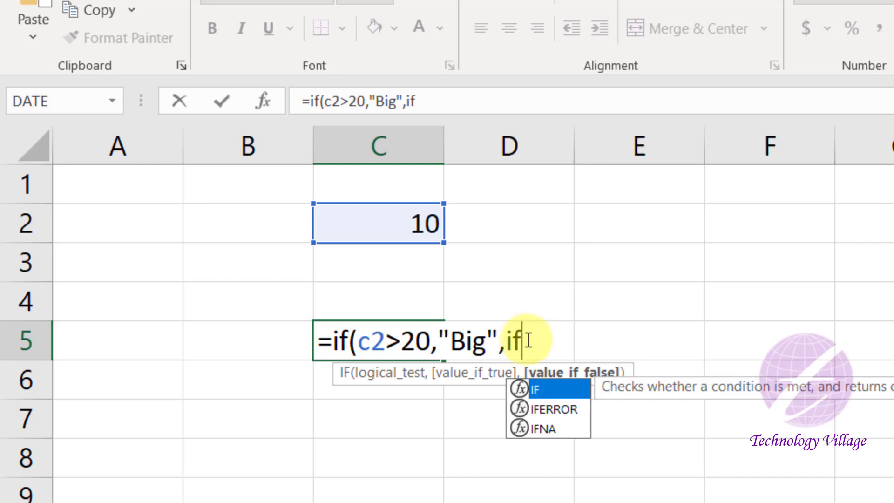
type("(")
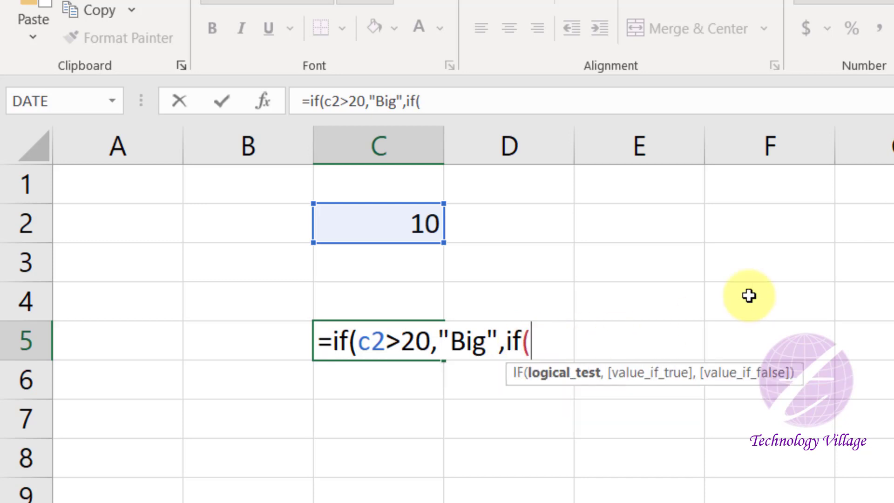
type("cd")
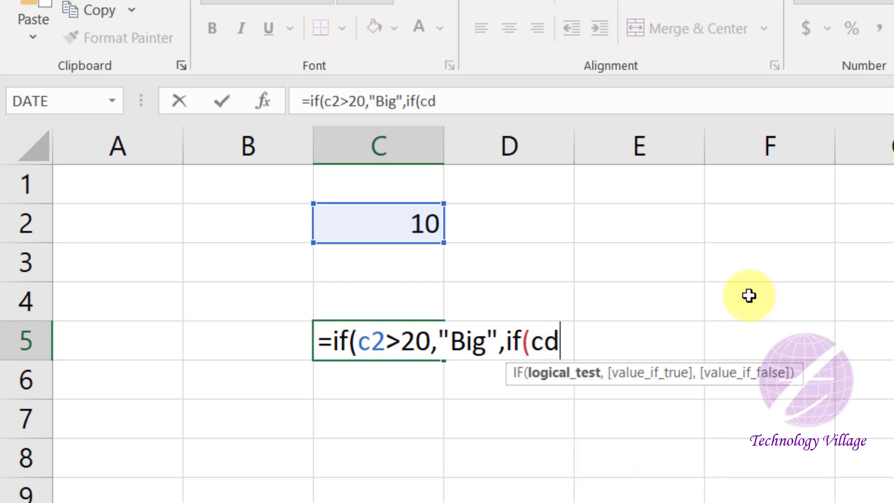
key("BackSpace")
type("2<")
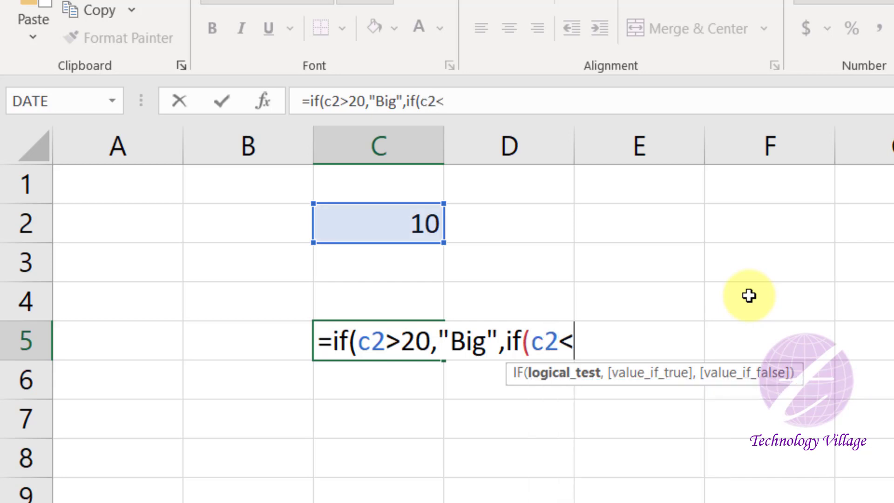
type("20")
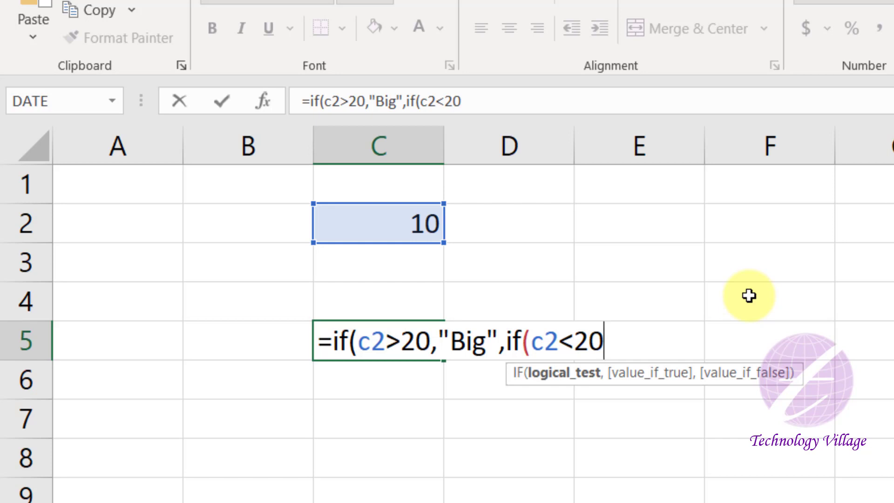
type(",\"")
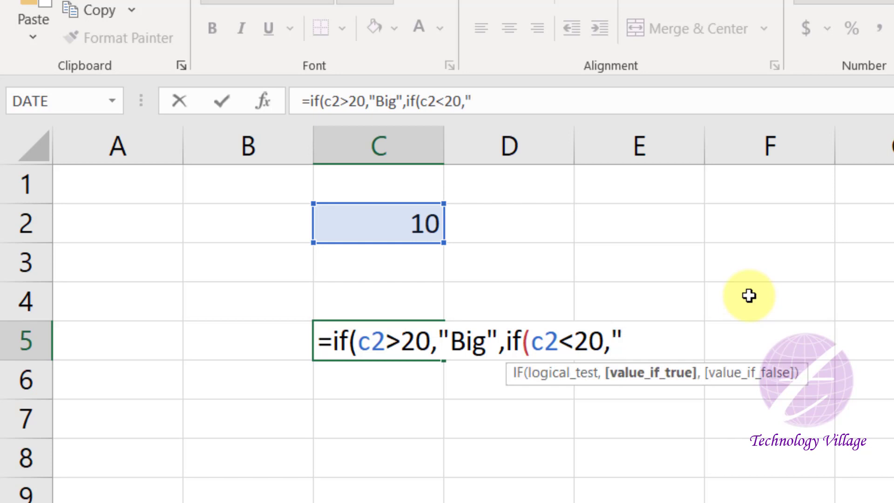
type("Small\"")
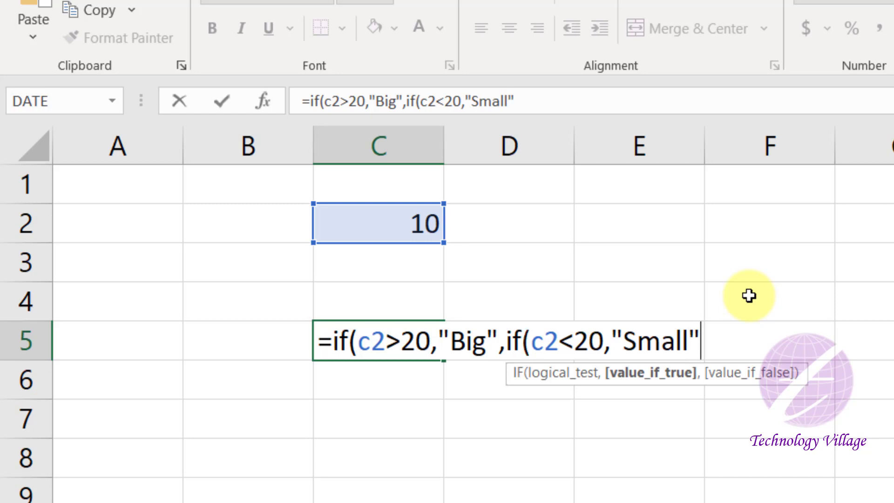
type(",")
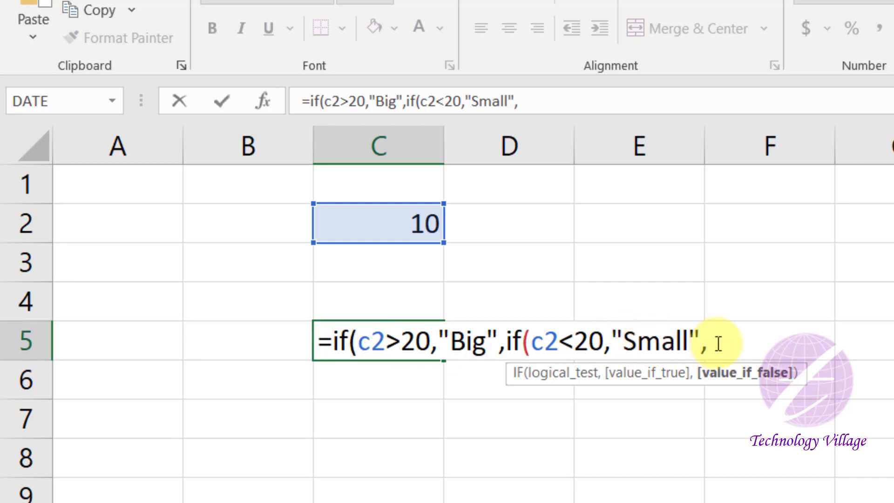
type("\"Equal\"")
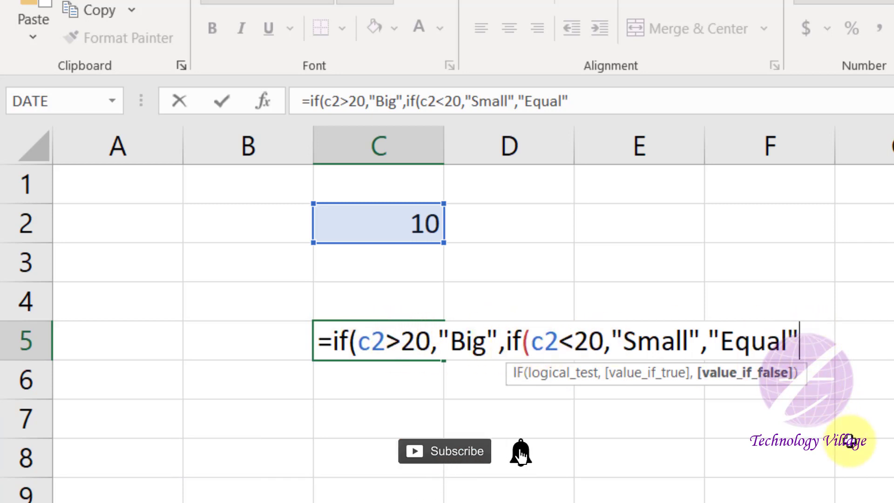
type(")")
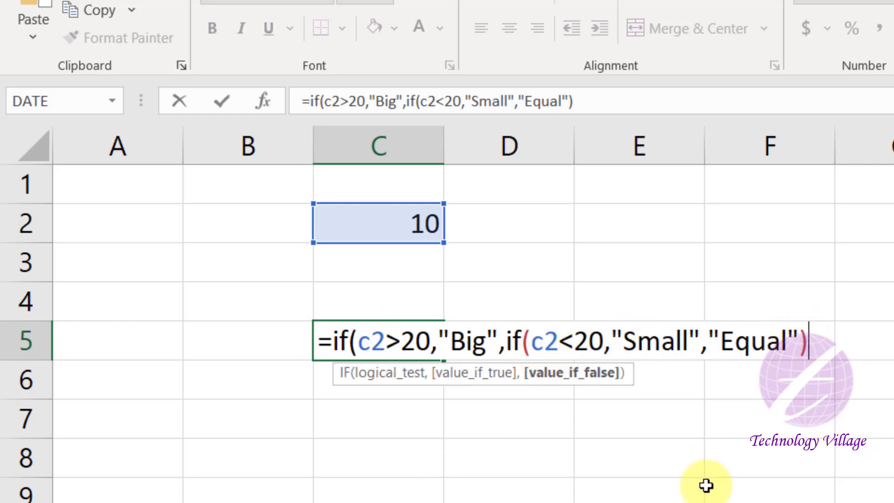
type(")")
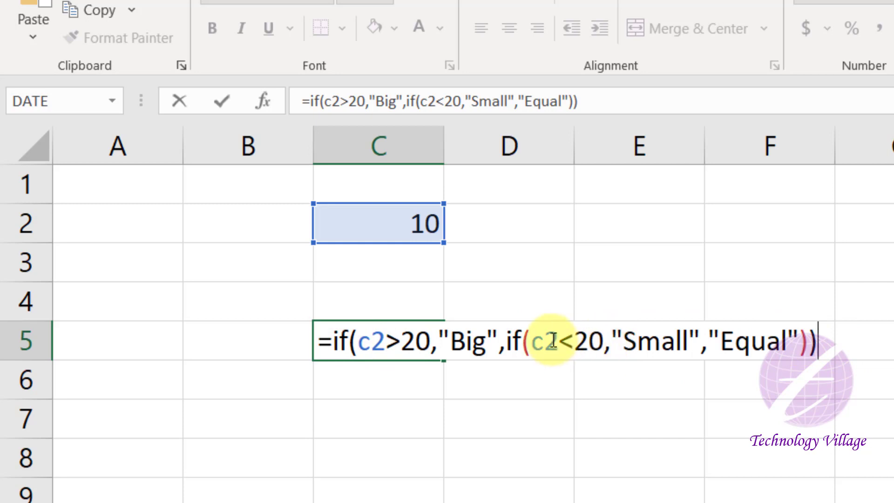
key("Return")
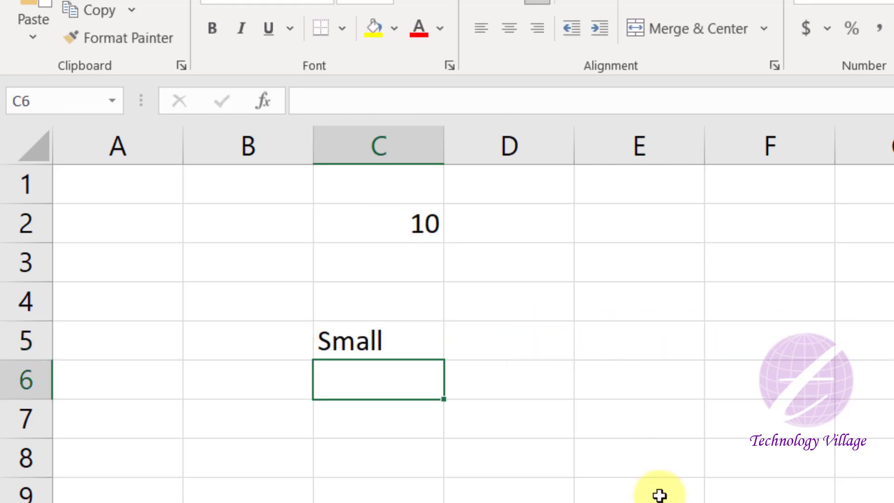
Review the nested IF formula in C5 and set cell C2 to 20.
left_click(368, 342)
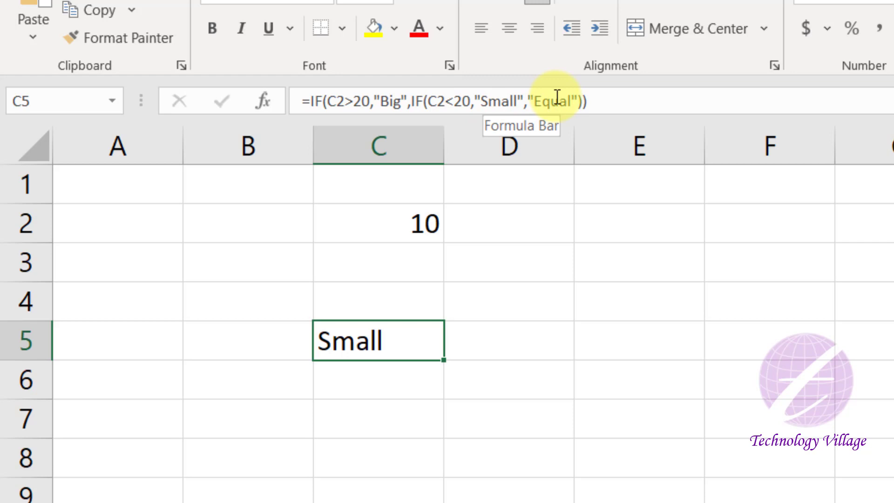
left_click(413, 225)
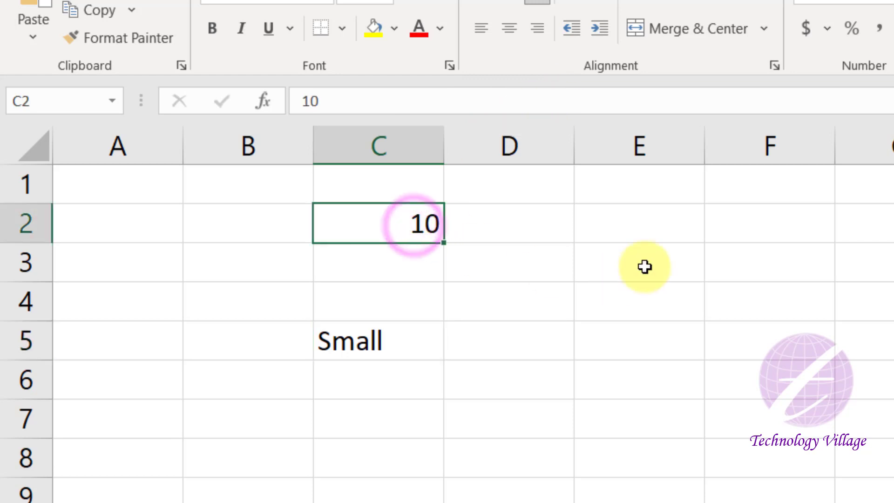
type("20")
key("Return")
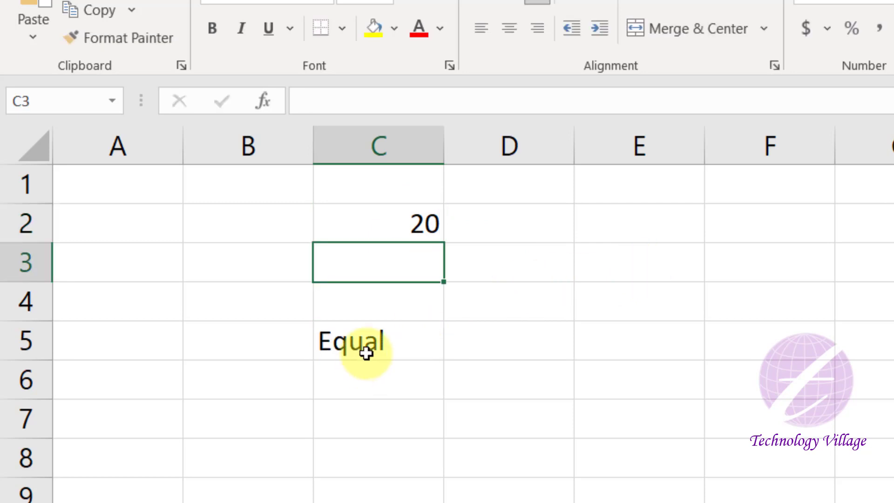
Check the tested value in C2 against the nested formula in C5, and set cell C2 to 30.
left_click(415, 227)
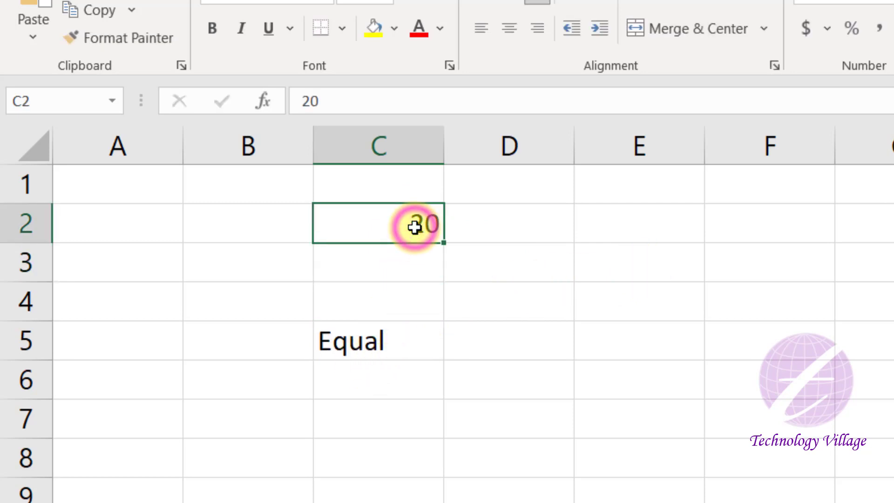
left_click(372, 334)
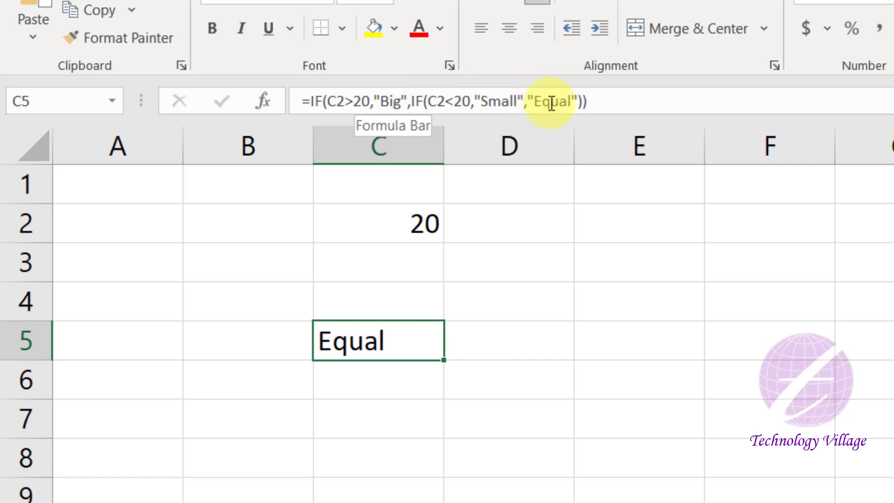
left_click(441, 228)
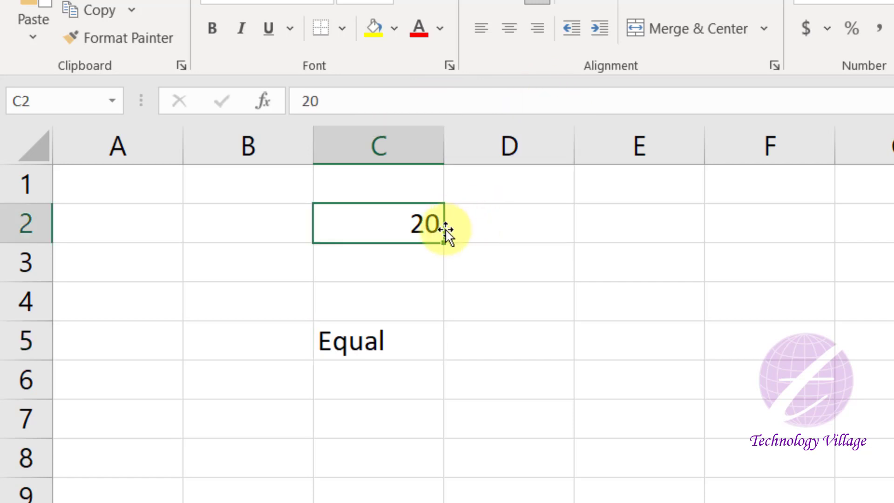
type("30")
key("Return")
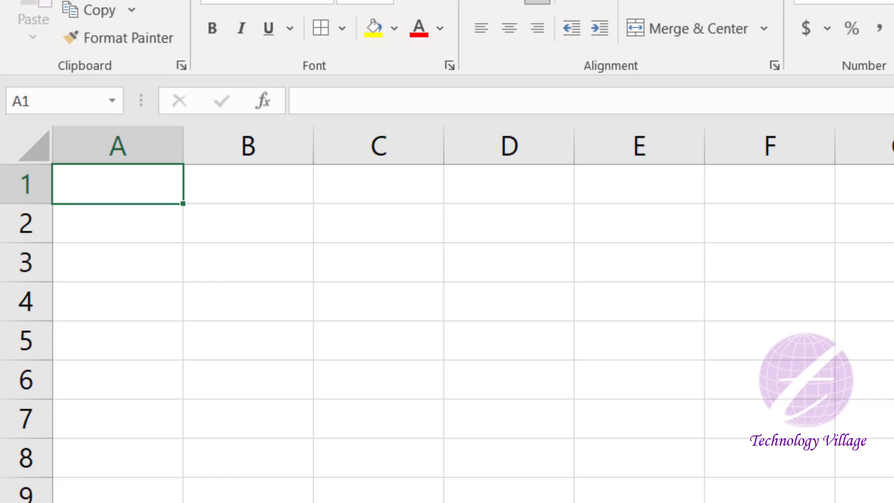
Enter a person's first name in lowercase in cell C2 of the blank sheet.
left_click(346, 232)
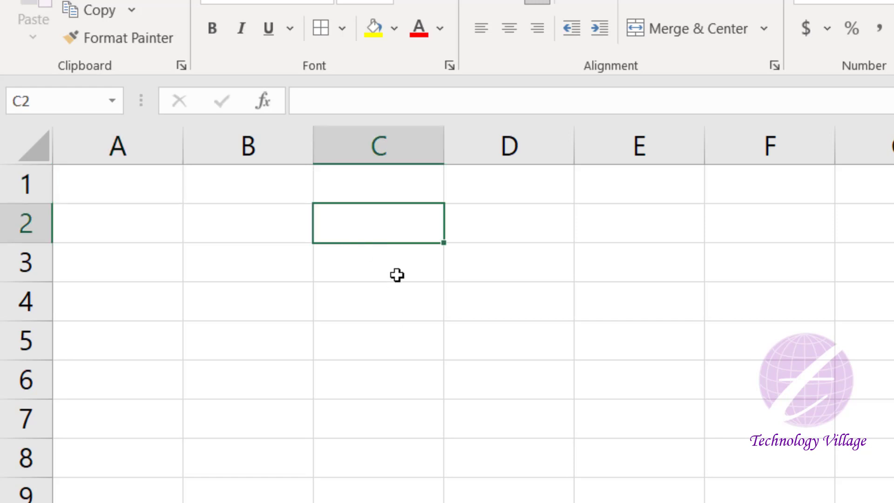
type("saud")
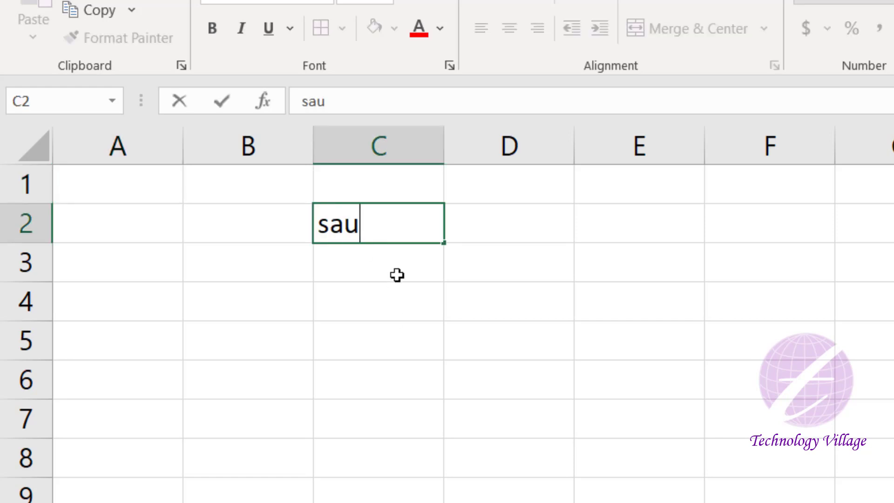
Start an IF formula in cell C5 that tests whether C2 equals the lowercase first name entered there.
left_click(373, 341)
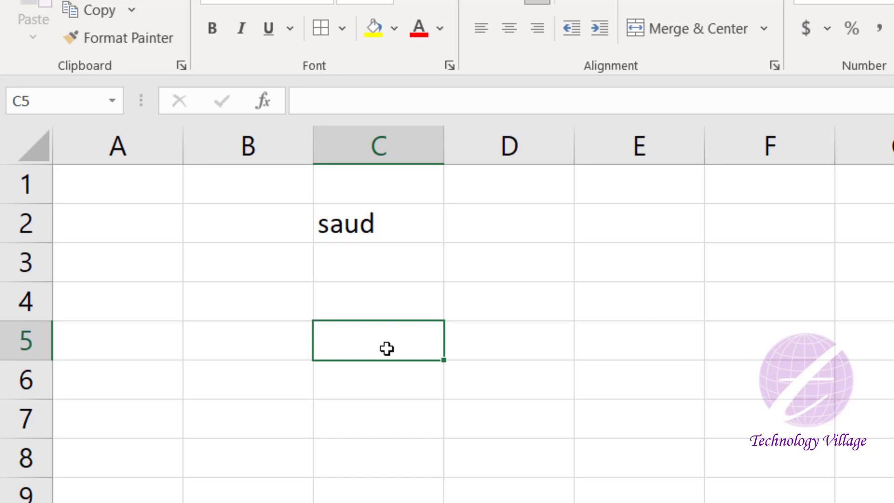
type("=if")
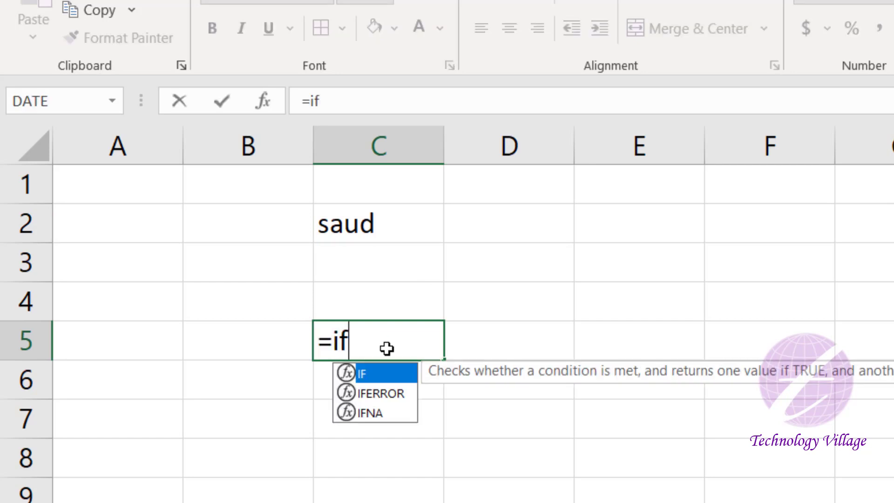
key("Escape")
type("(")
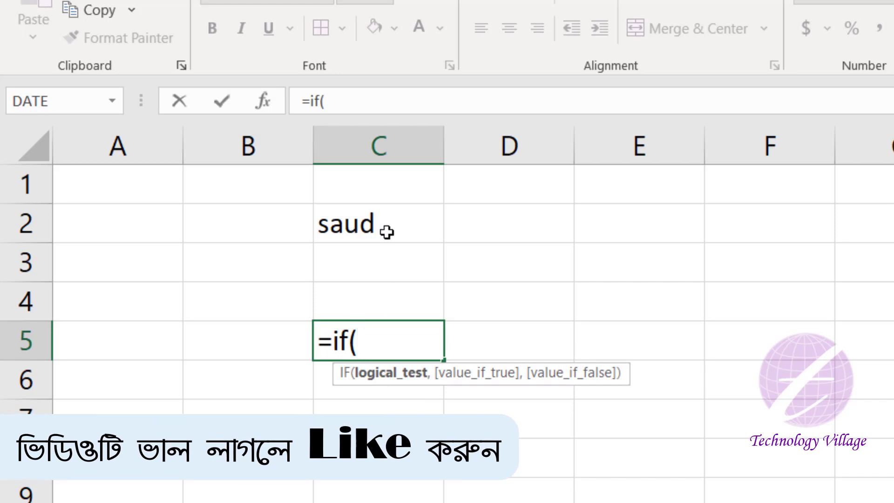
type("c2")
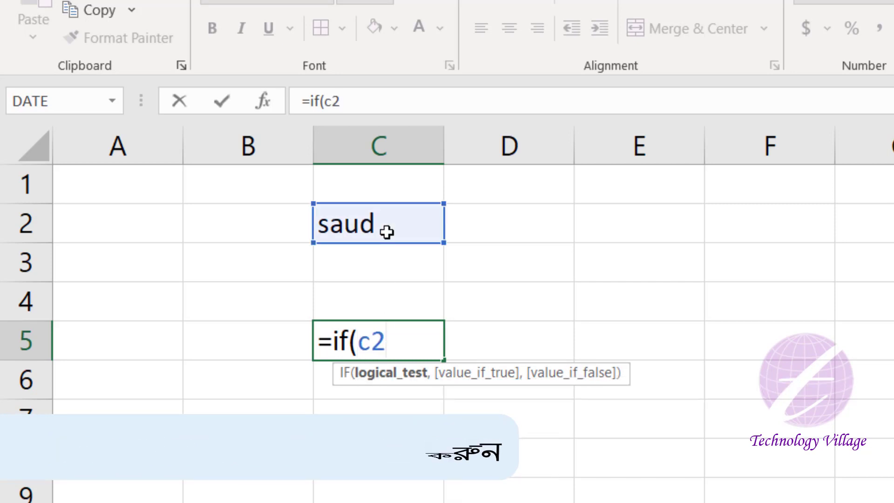
type("=\"saud")
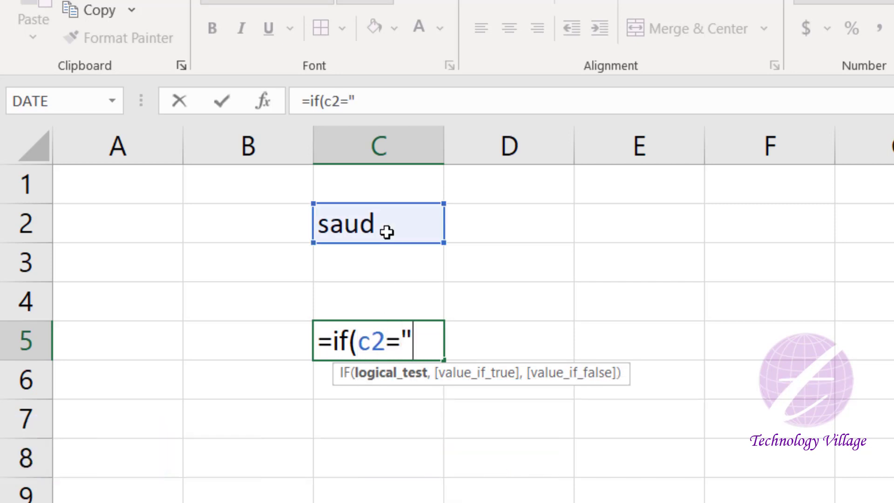
type("\",\"")
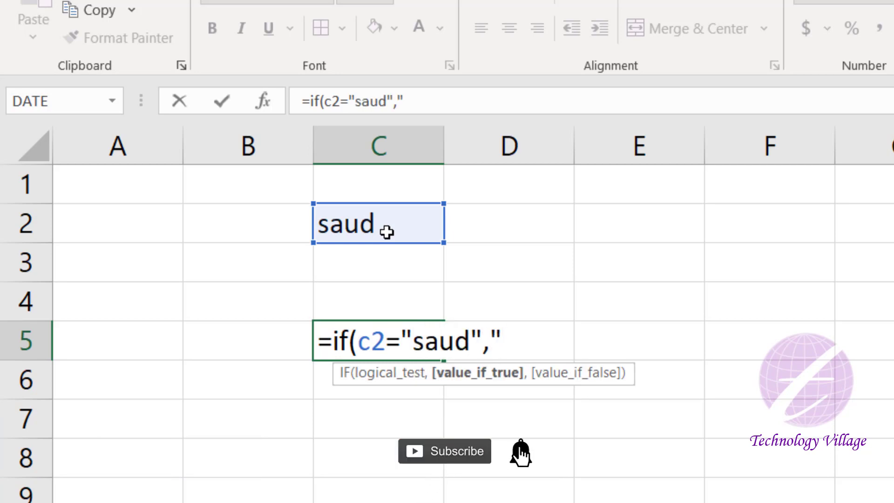
Complete the C5 formula to return "You are Right" when the name matches and "You are Wrong" otherwise, and review it.
type("You are Right\"")
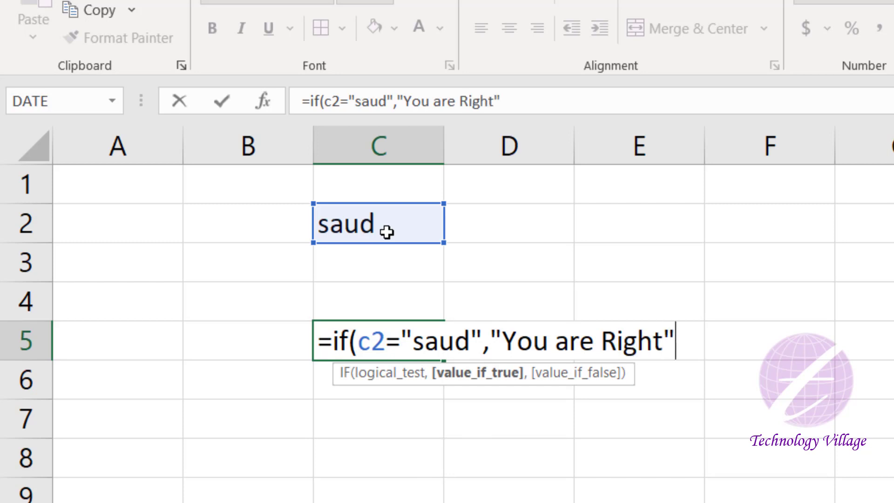
type(",\"")
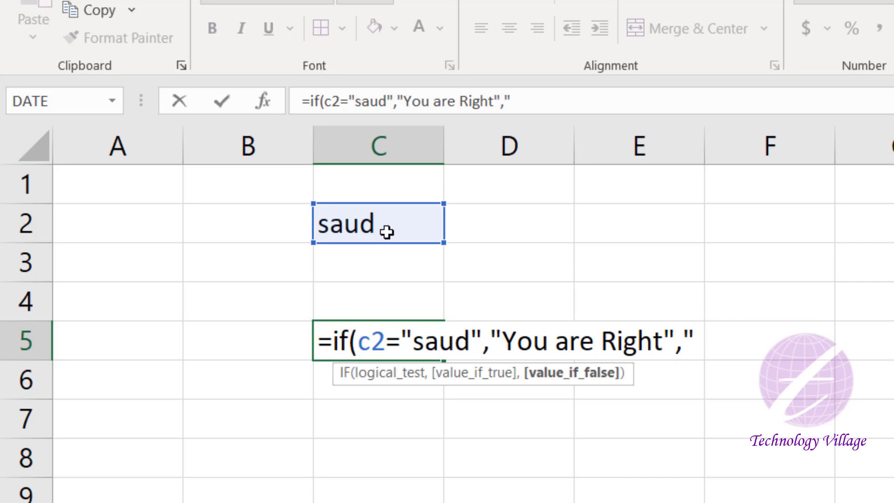
type("You are ")
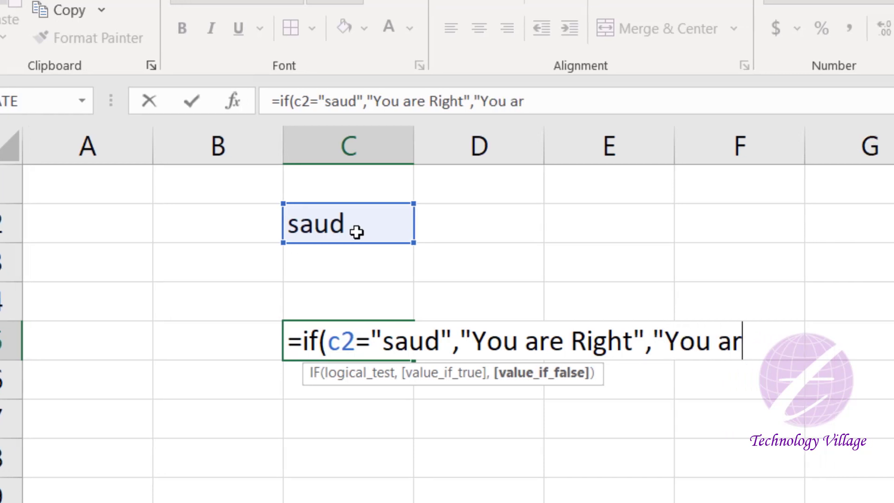
type("Wrong")
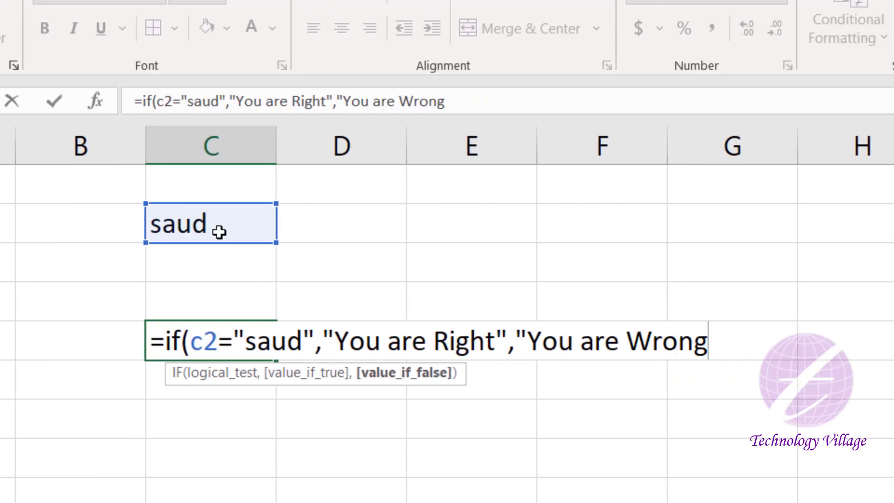
type("\")")
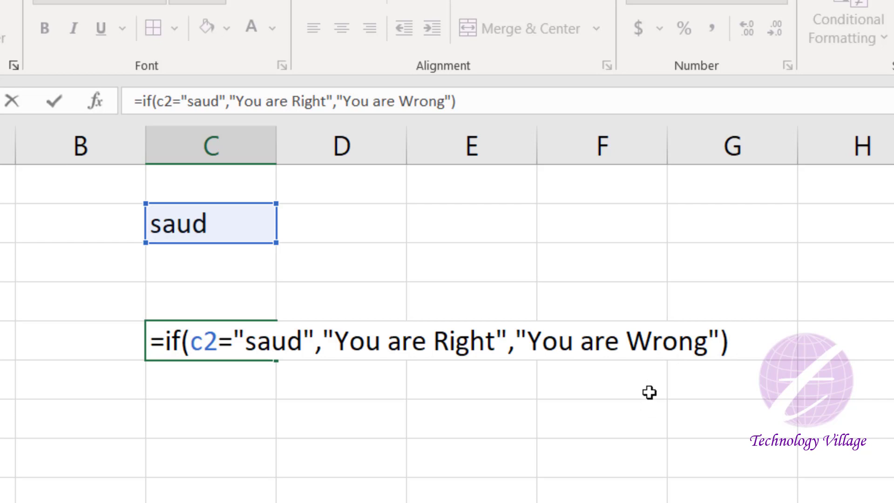
key("Return")
left_click(200, 344)
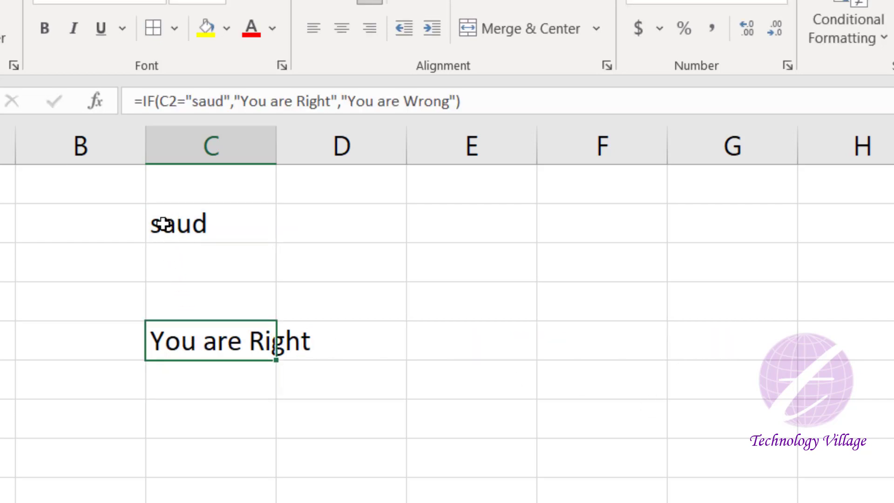
Replace the name in C2 with a different person's first name and check the IF formula in C5.
left_click(204, 225)
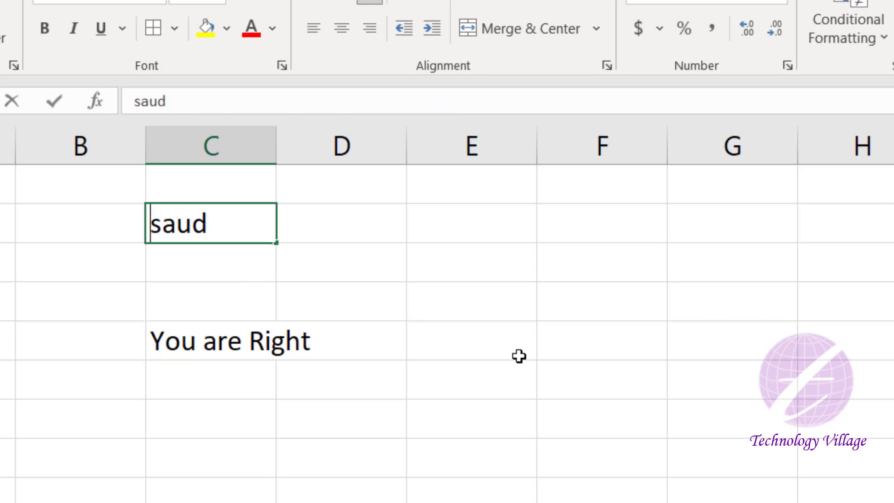
type("Ahnaf")
key("Return")
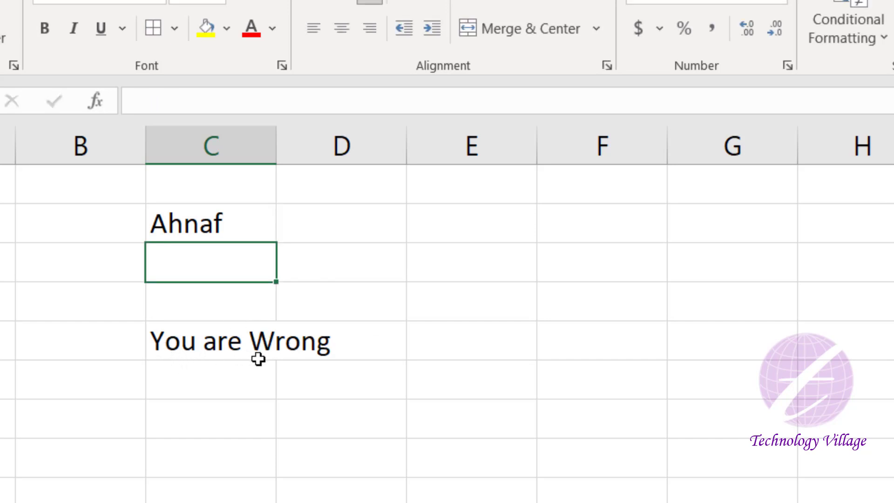
left_click(218, 345)
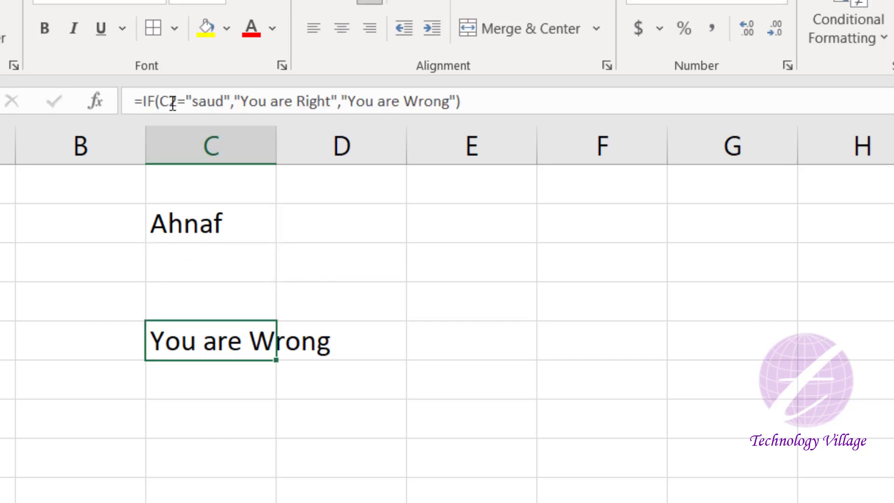